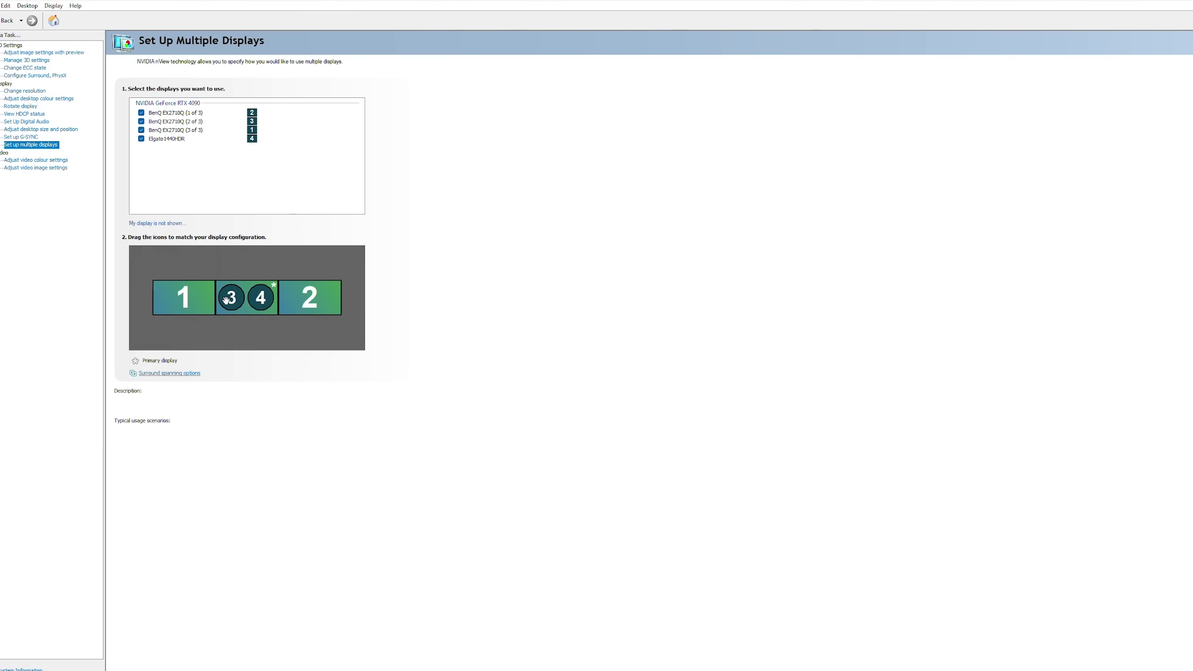
Step: Examine the cloned displays 3 and 4 and their available options in the multiple-display configuration
mouse_move(229, 302)
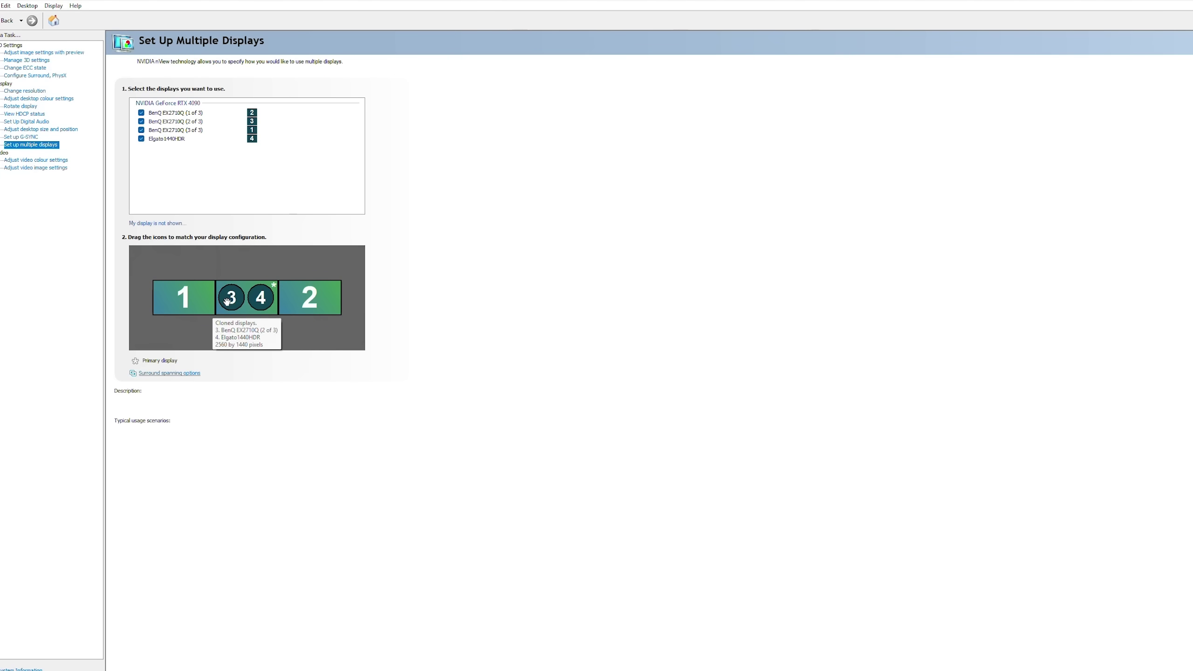
right_click(260, 299)
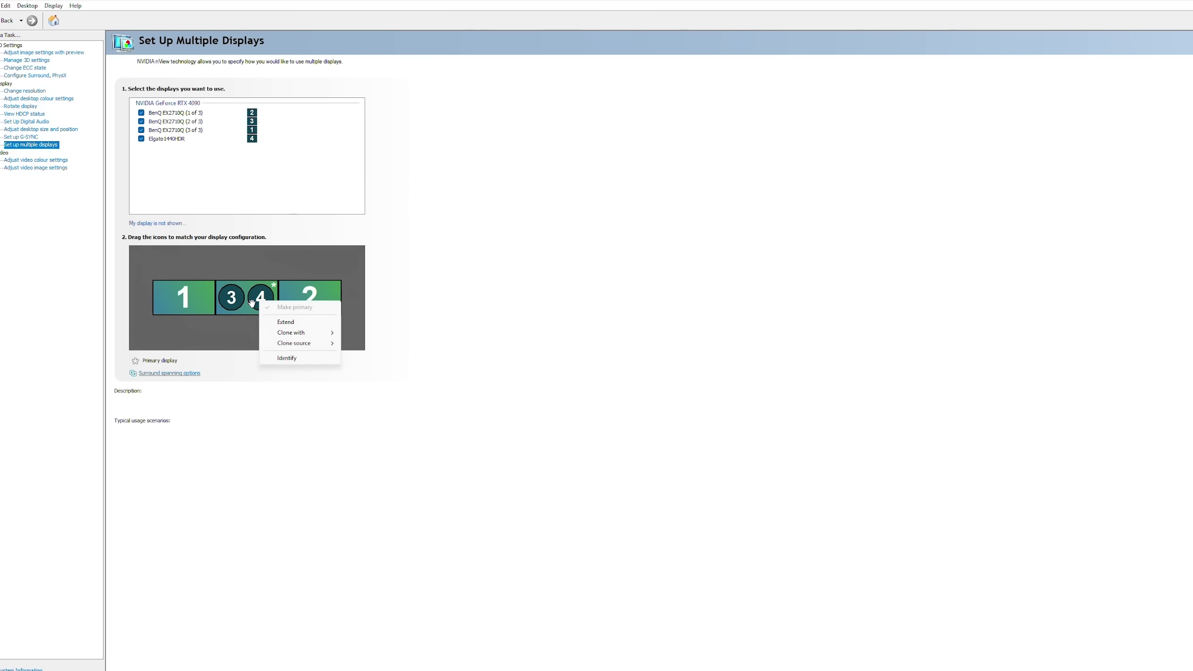
click(252, 305)
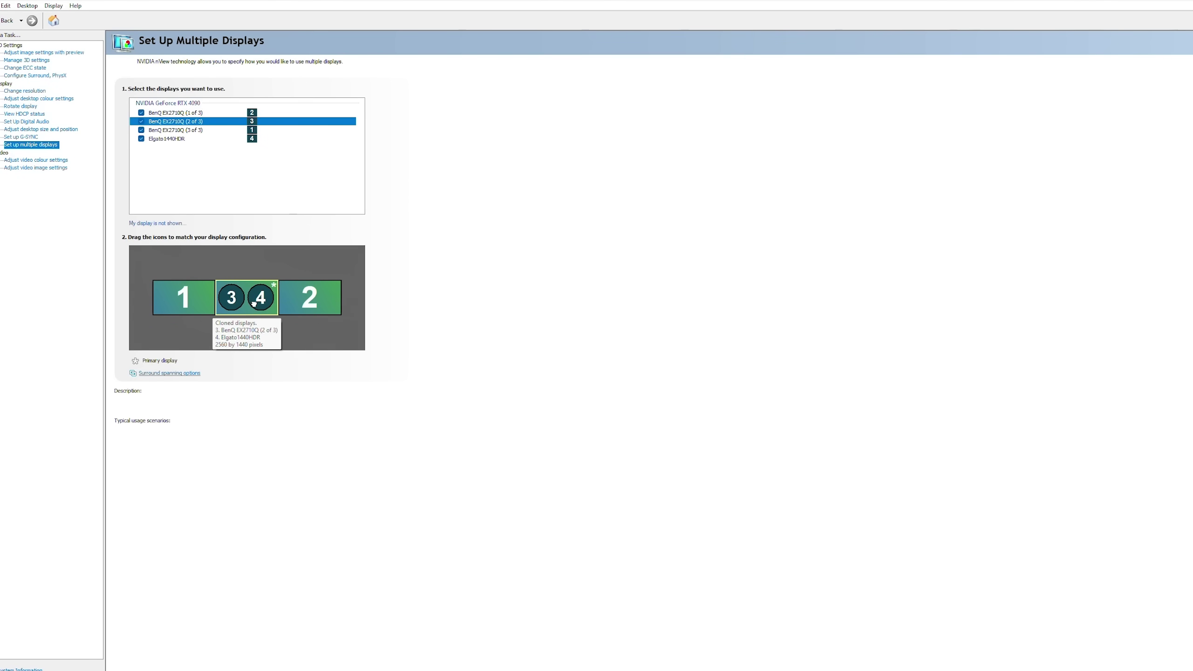
Step: Check the resolution and refresh rate settings of the displays, and review the G-SYNC setup
click(27, 92)
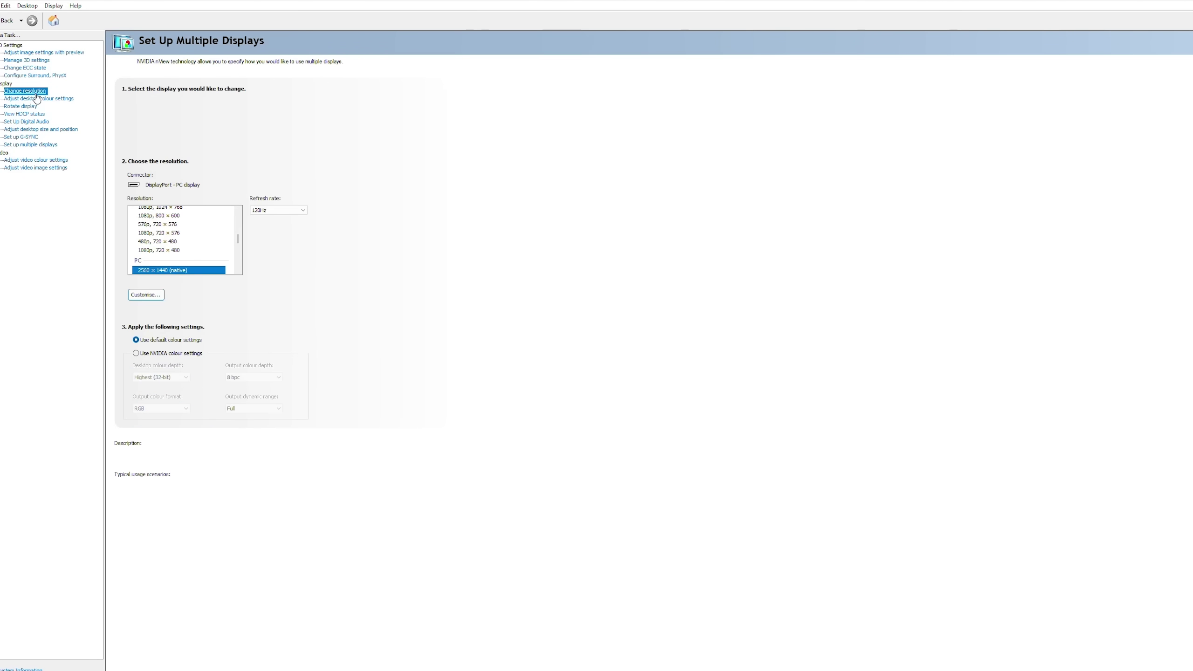
click(347, 113)
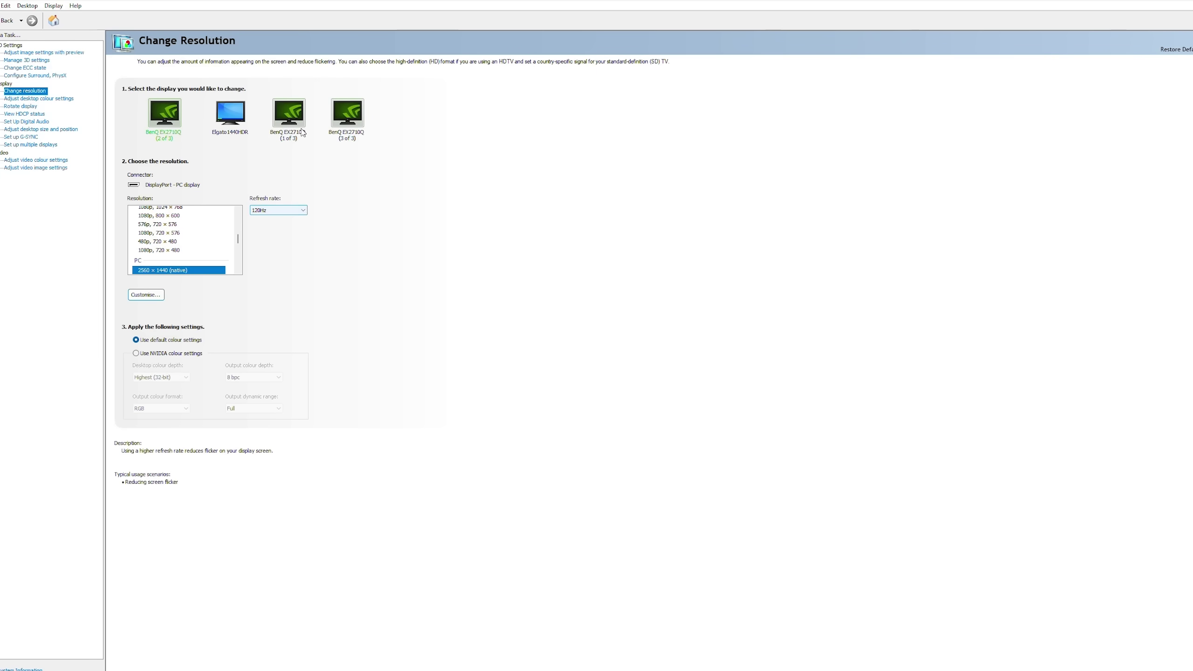
click(28, 137)
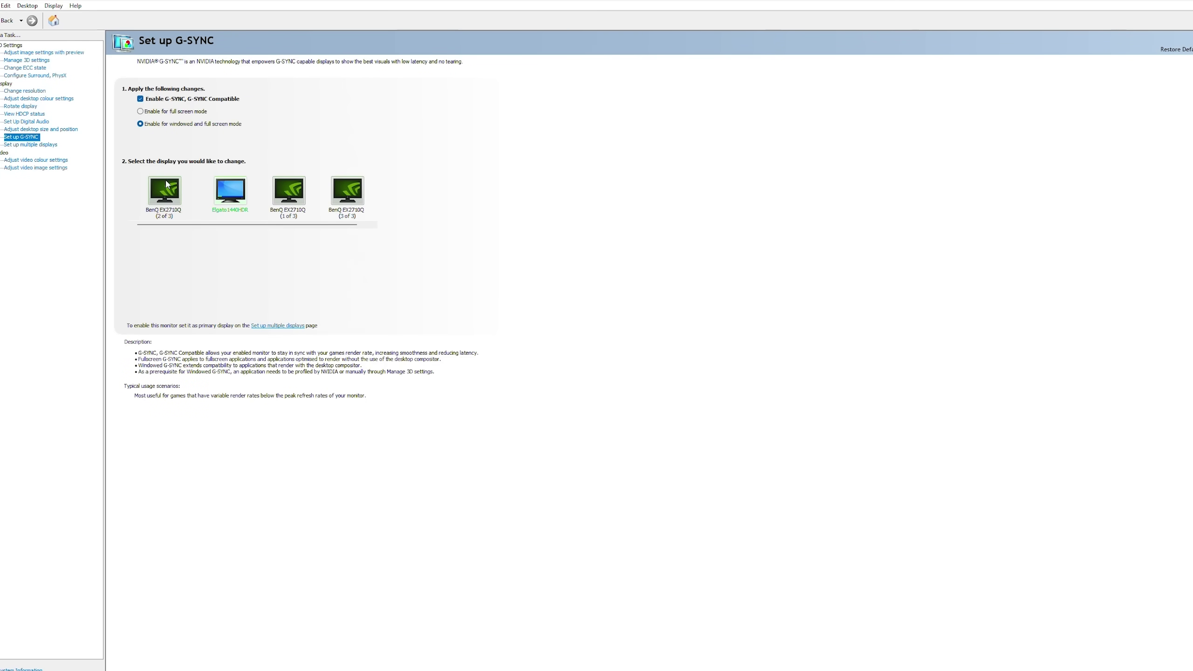
Step: Review the global 3D settings, including low latency mode, max frame rate, monitor technology and power management mode
click(34, 62)
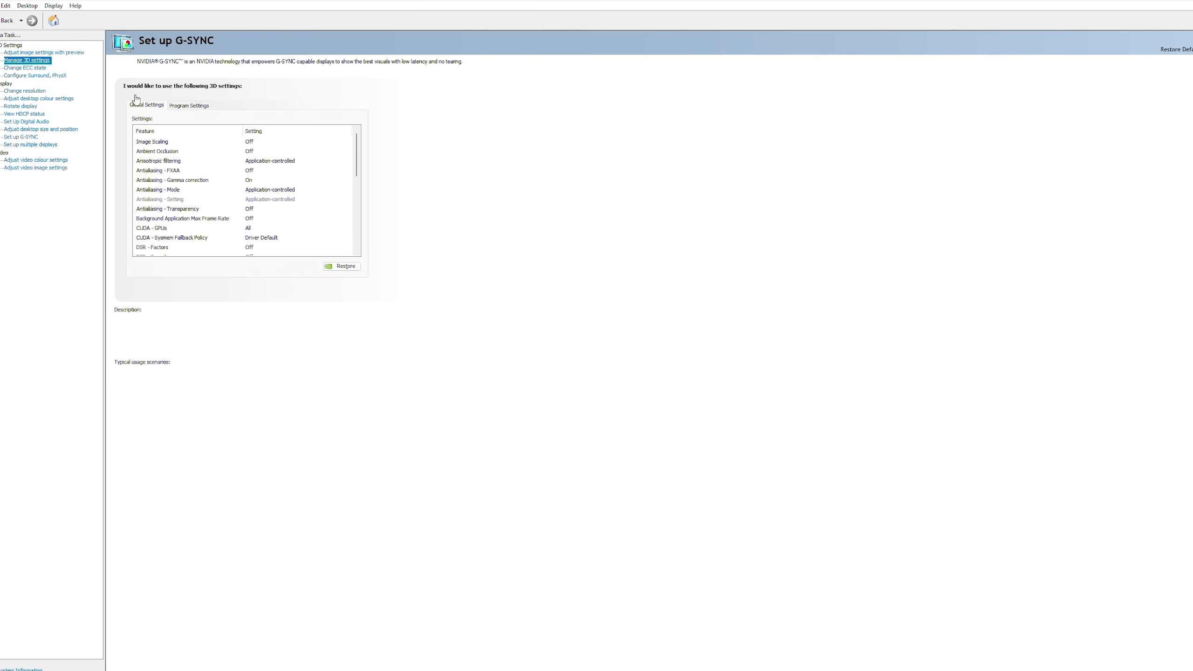
drag(356, 165, 362, 188)
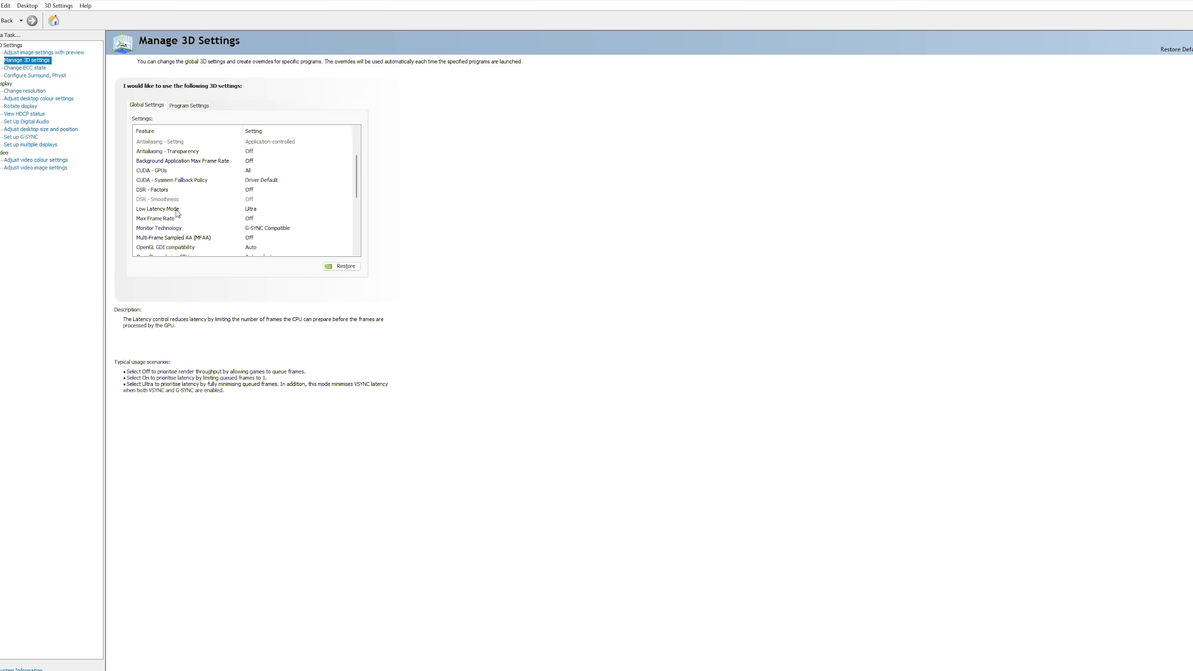
scroll(357, 188, down, 1)
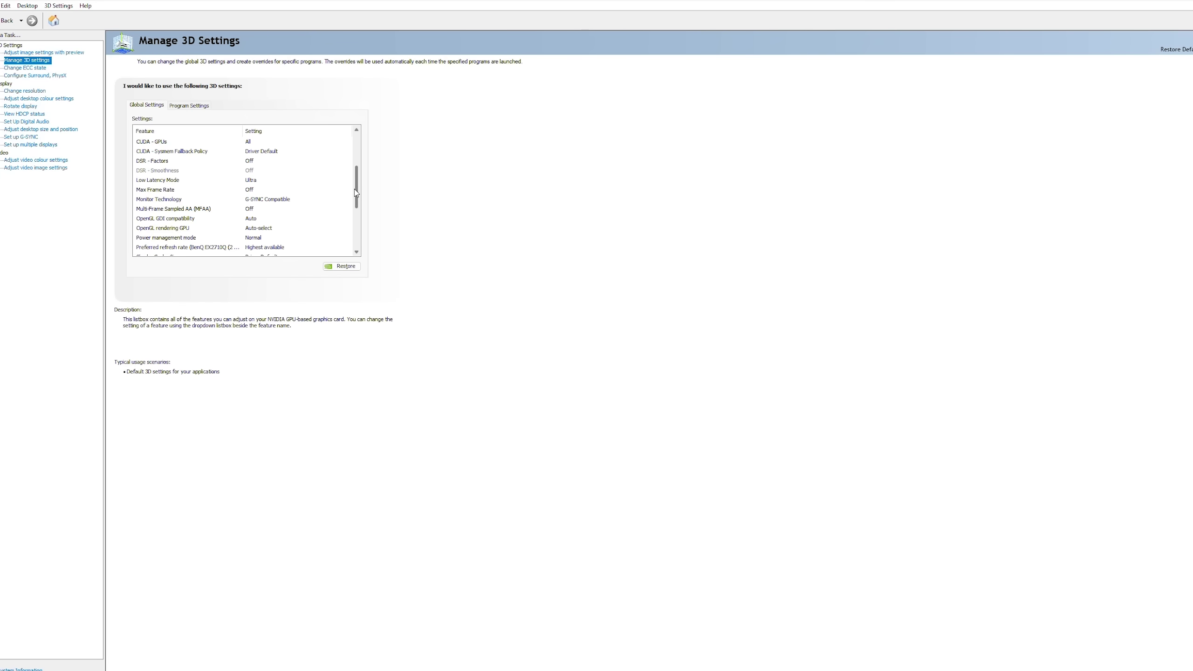
drag(356, 188, 356, 227)
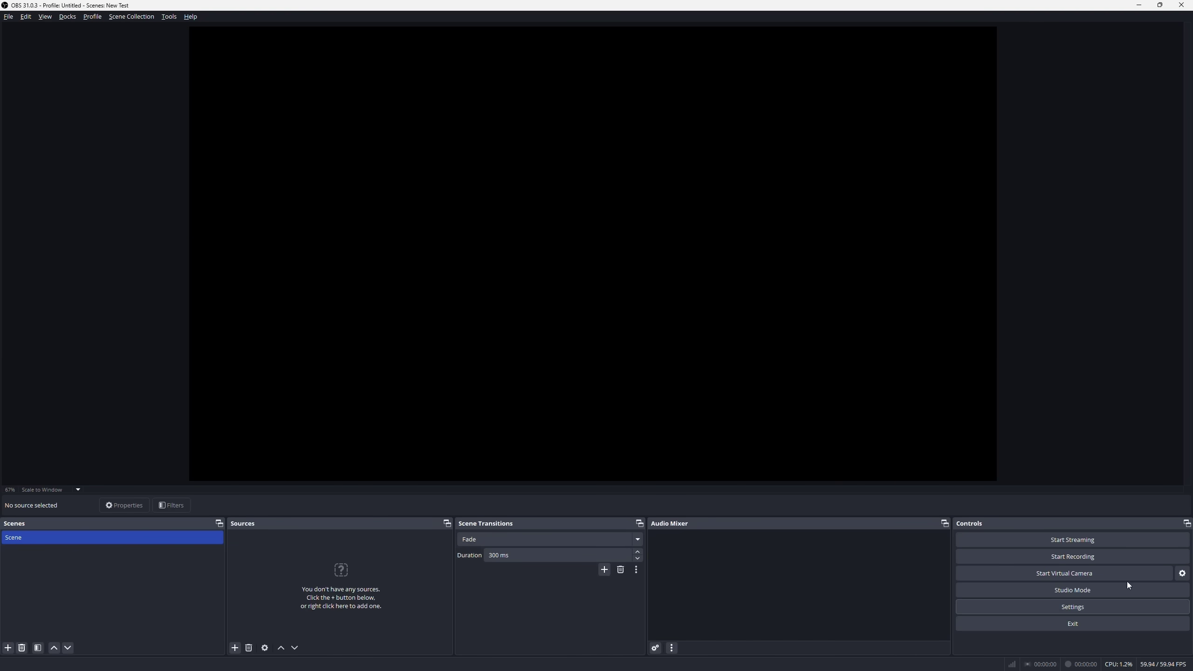
Step: Switch to OBS and set the process priority to Above Normal in the advanced settings
click(1110, 610)
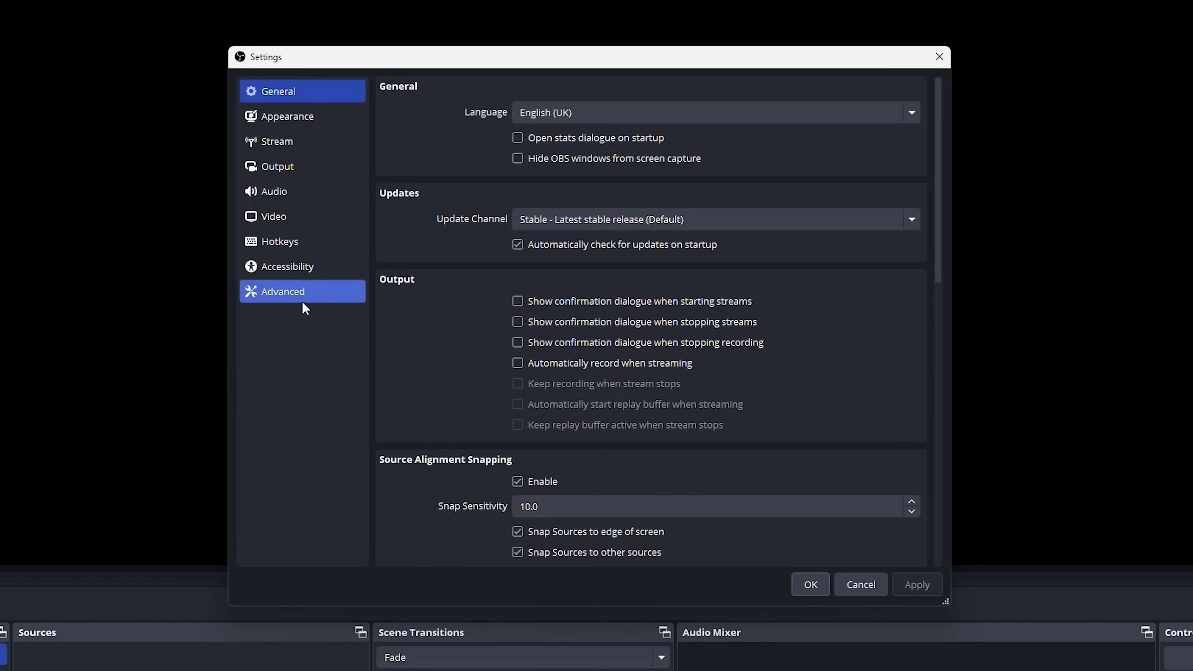
click(418, 306)
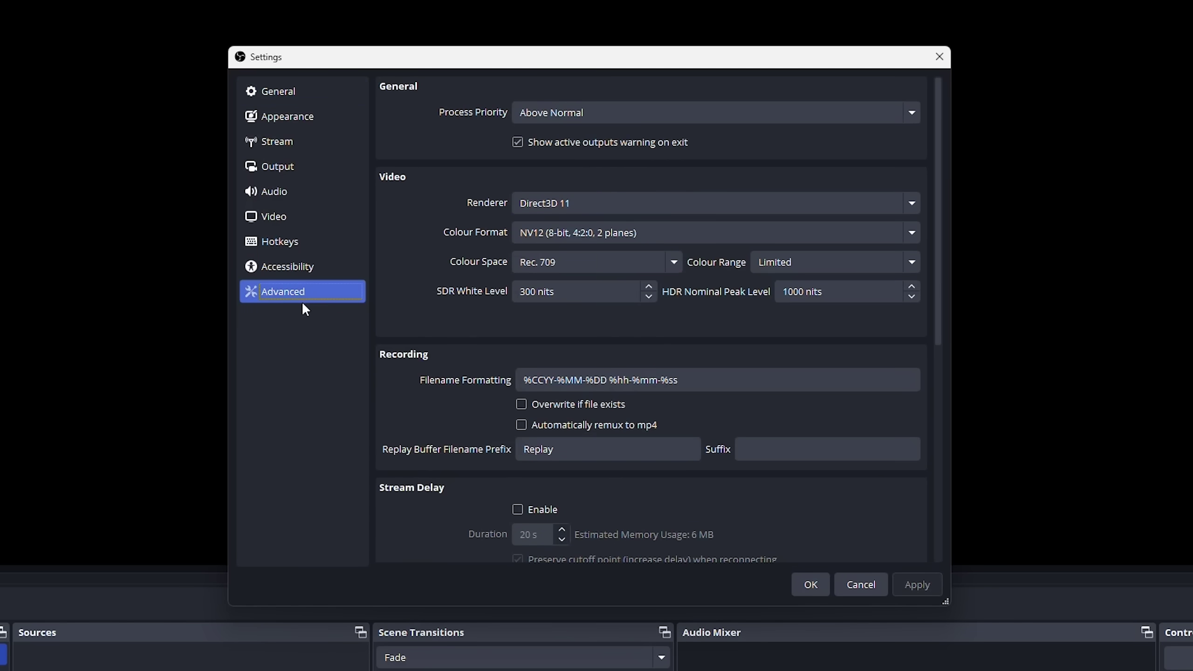
click(571, 116)
click(573, 147)
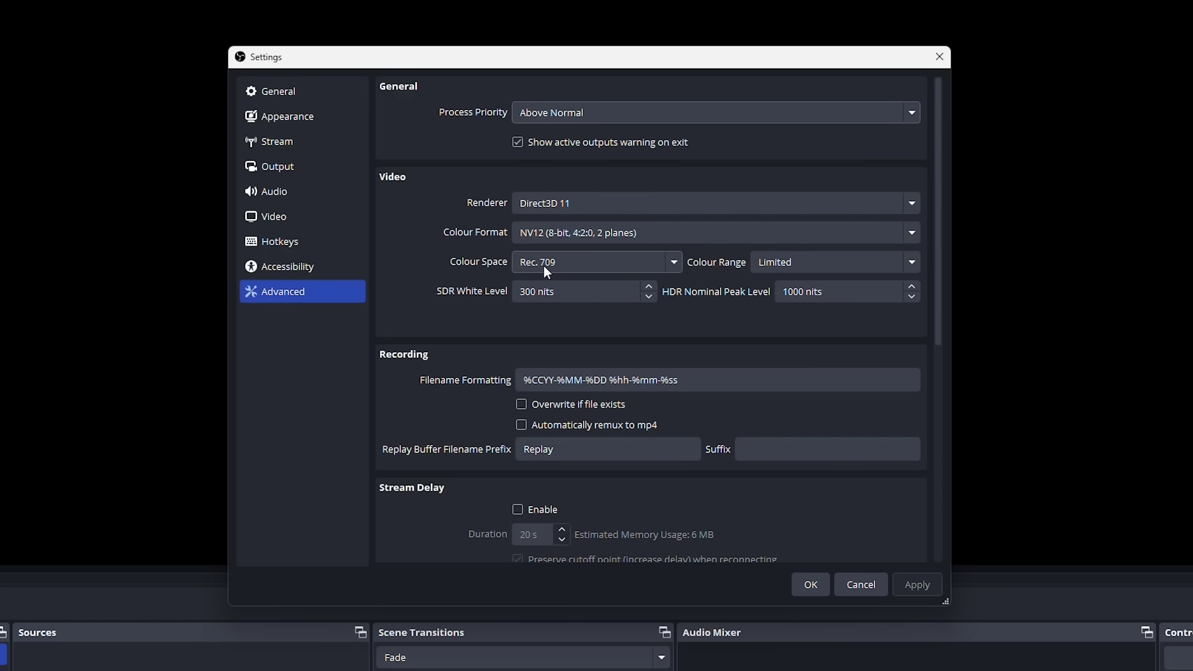
Step: Check the colour range choices, and review the canvas resolution, output resolution and FPS in the video settings
click(764, 263)
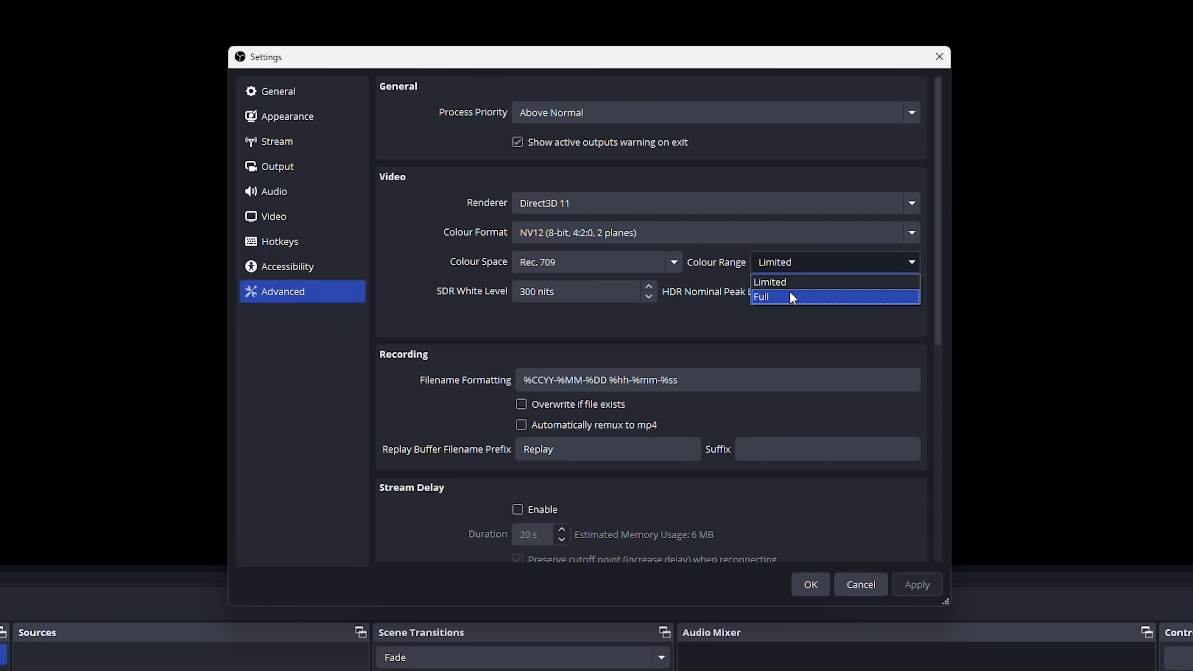
click(427, 267)
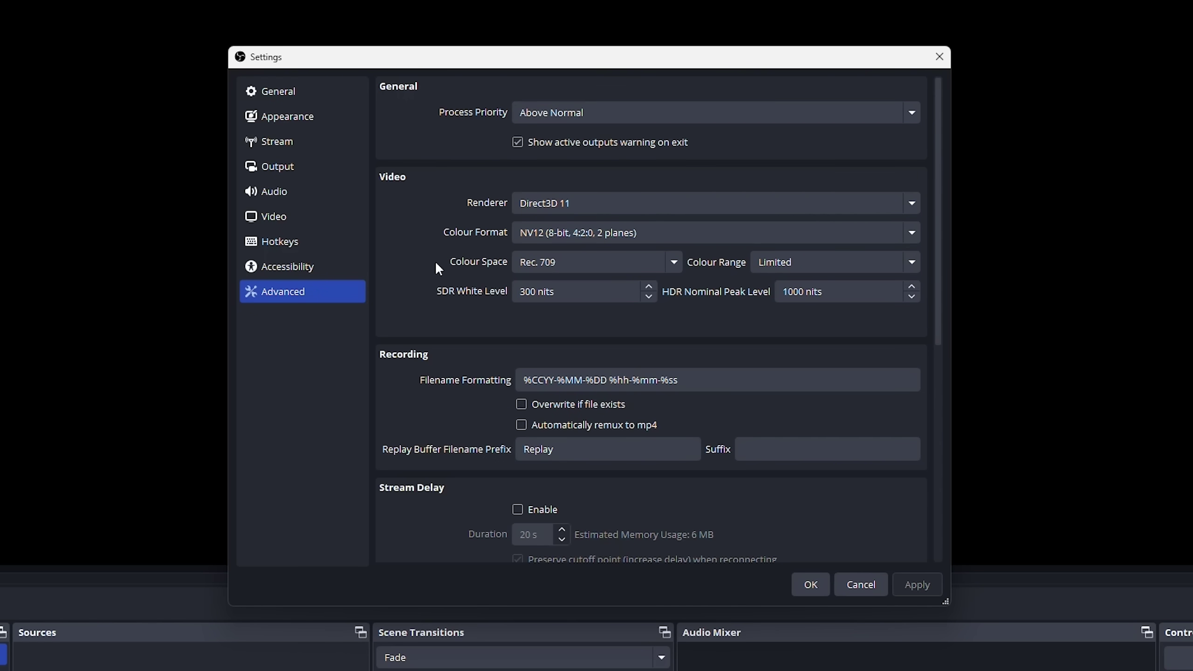
click(292, 220)
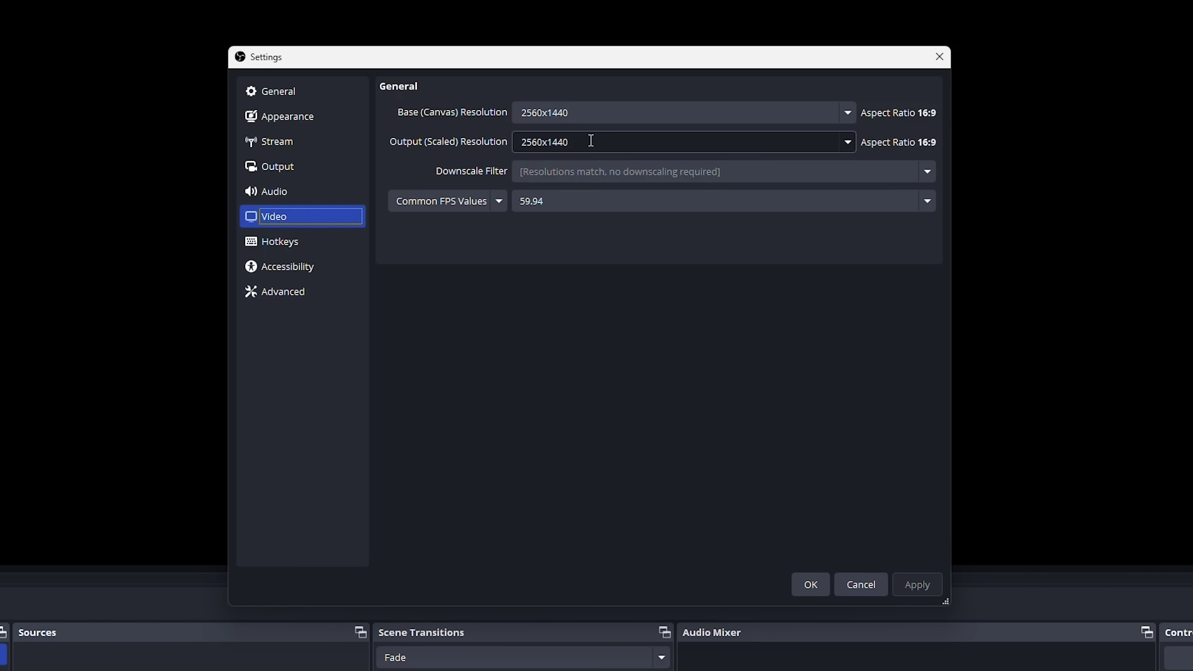
click(533, 202)
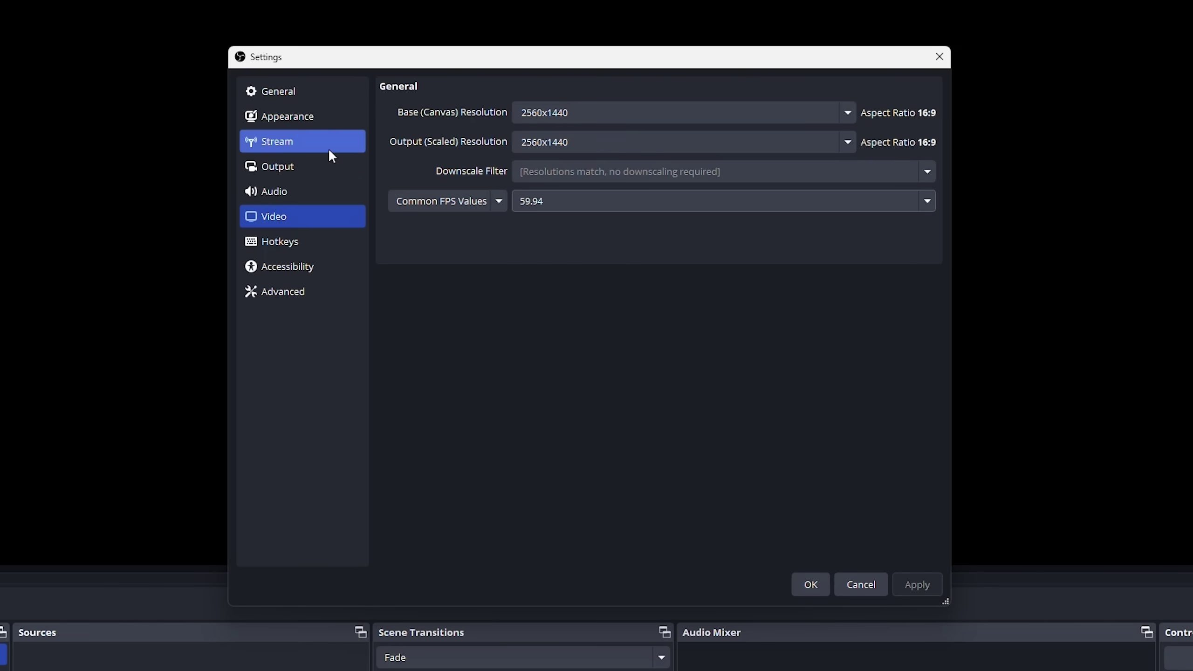
Step: Compare the Advanced output mode's settings with the Simple ones, returning the output mode to Simple
click(317, 165)
click(587, 90)
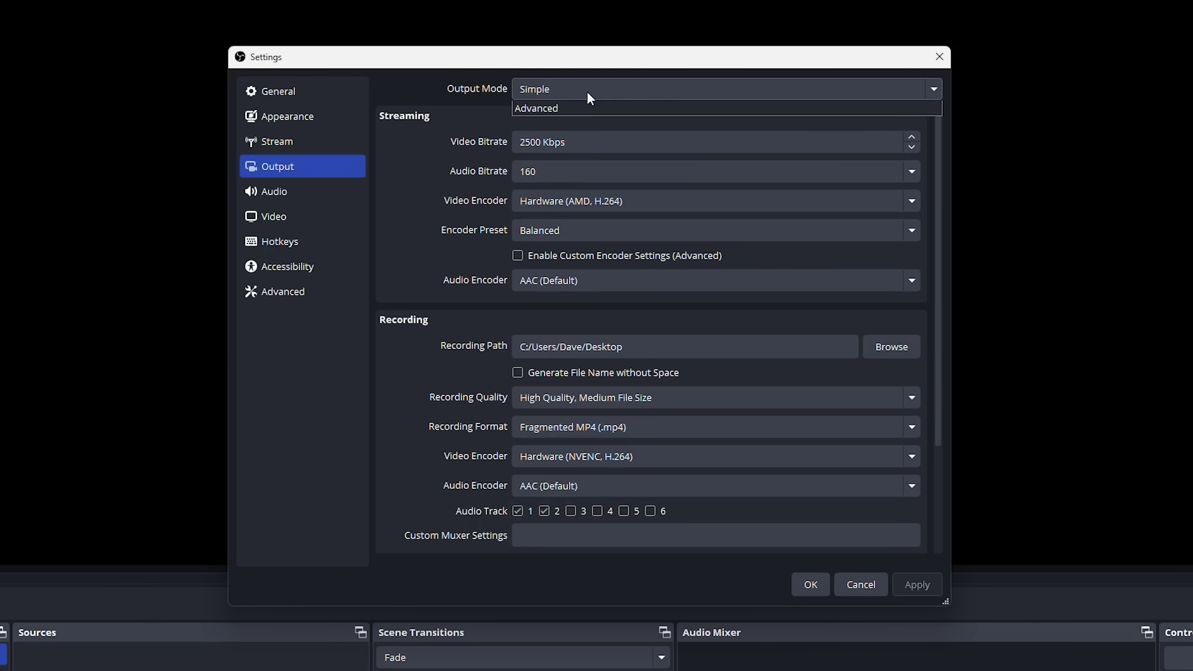
click(577, 118)
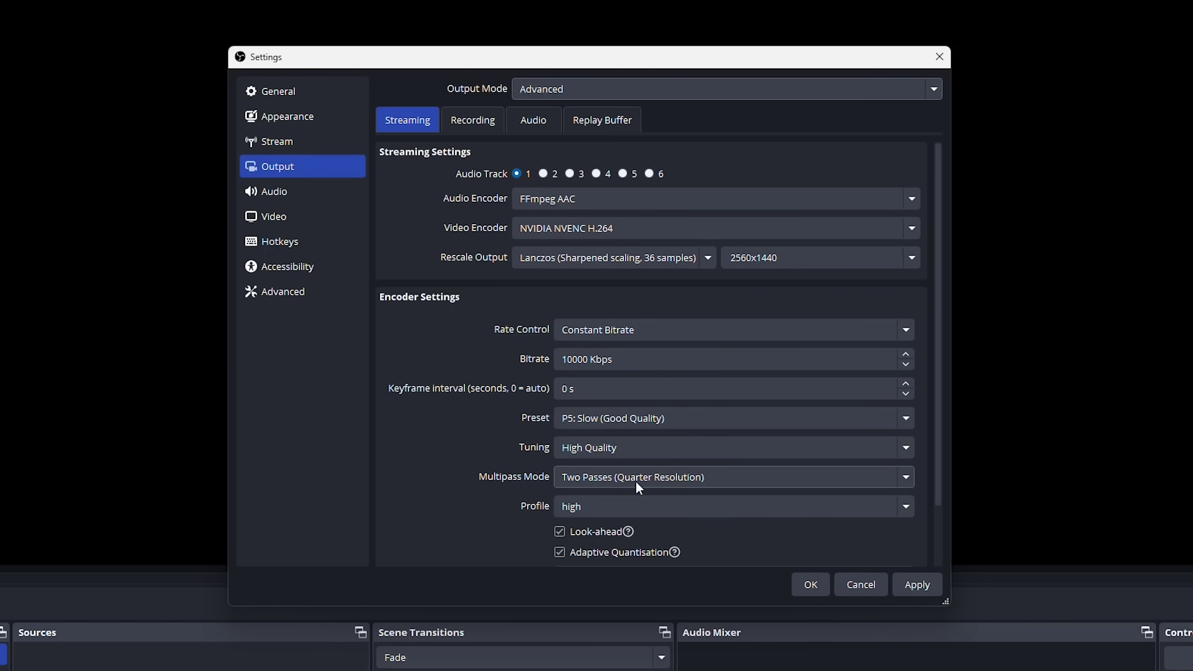
click(608, 92)
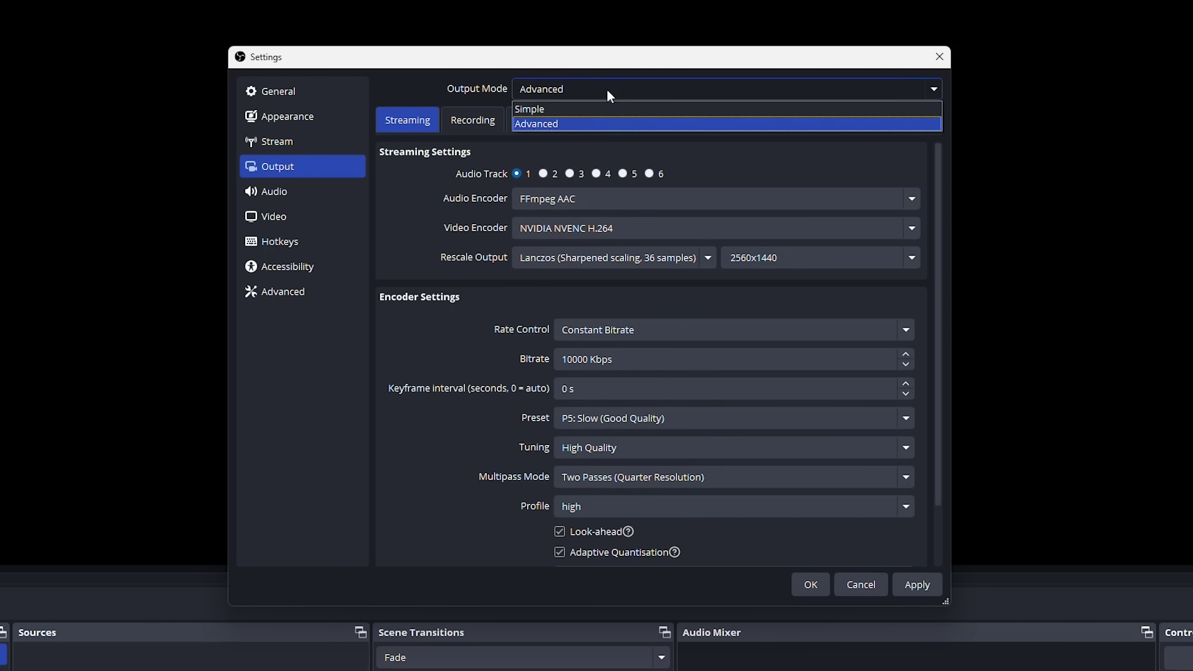
click(595, 113)
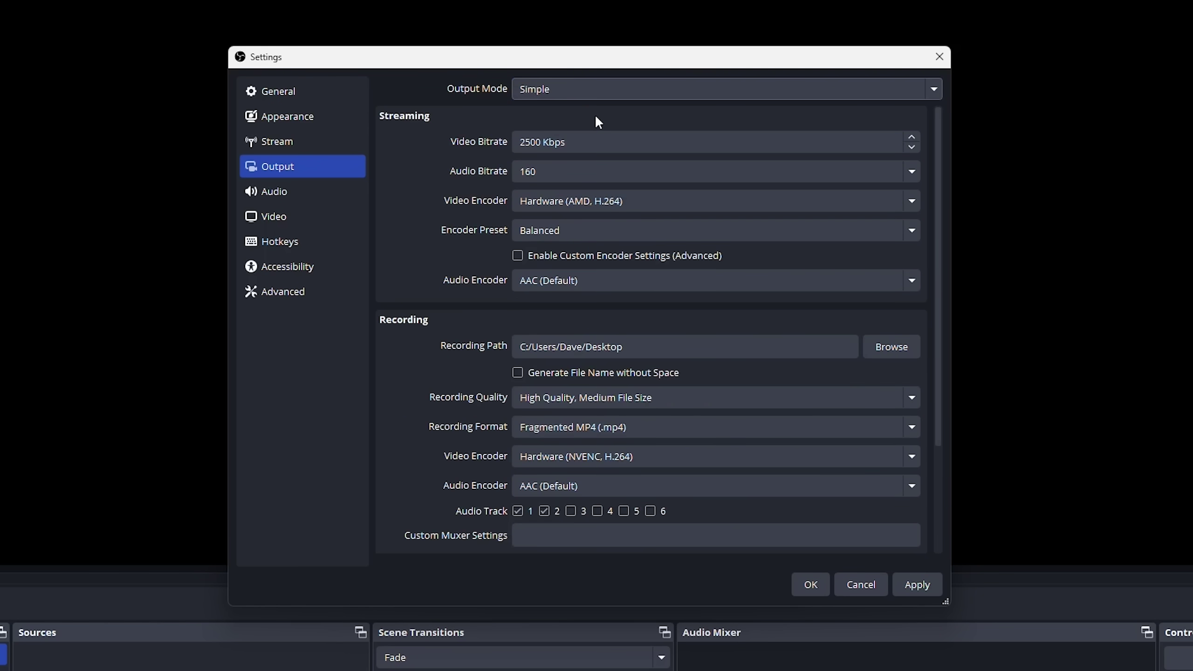
scroll(424, 383, down, 2)
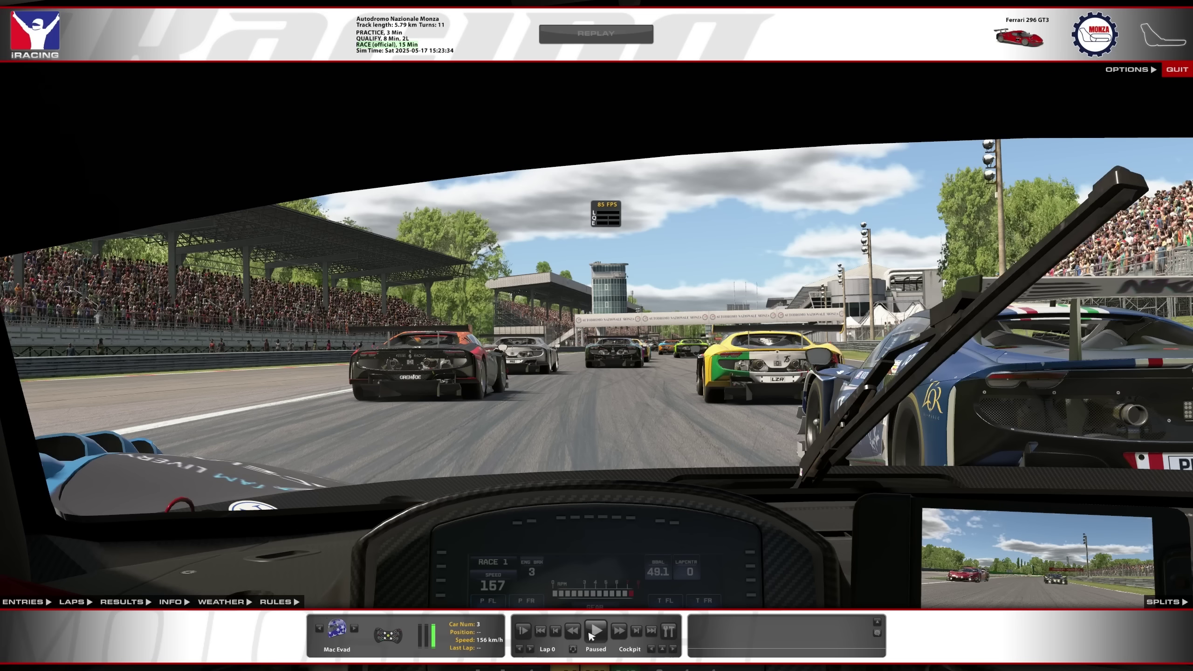
Step: Switch to iRacing and check the resolution scaling choices in its graphics options
click(1123, 75)
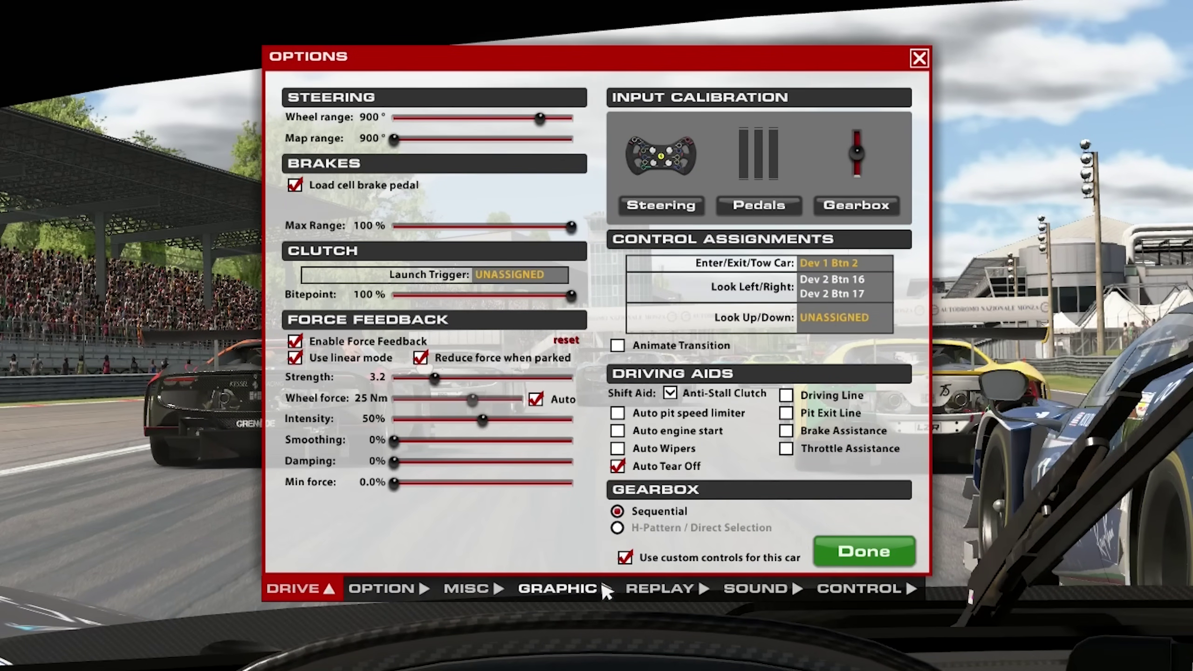
click(602, 584)
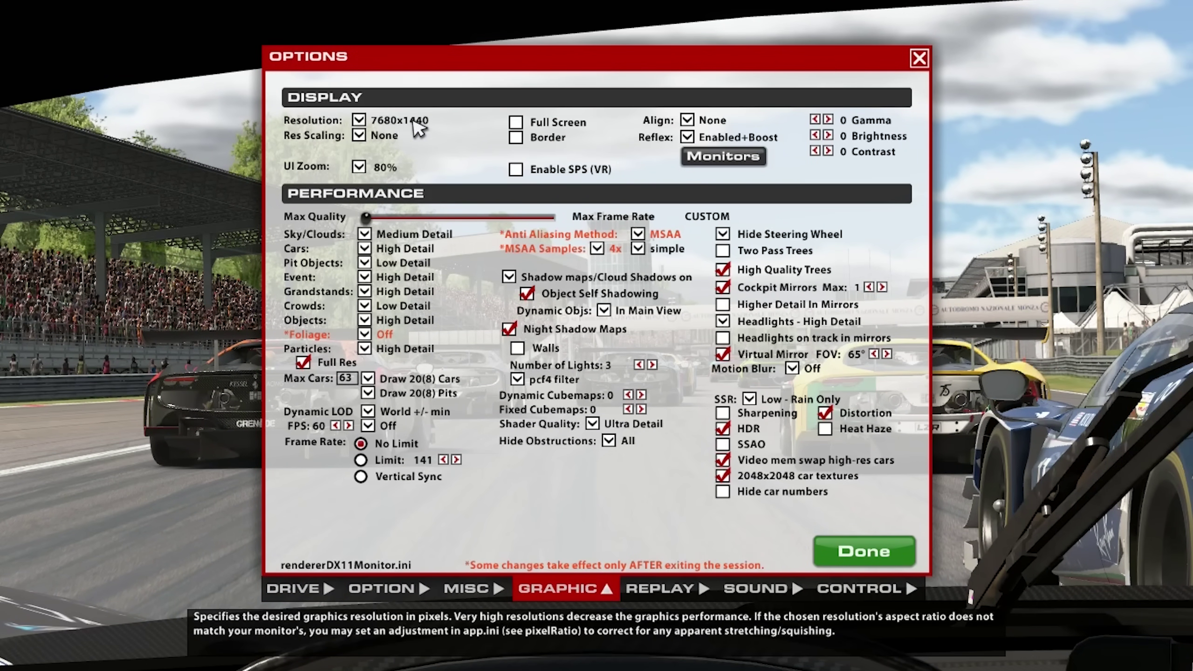
click(373, 137)
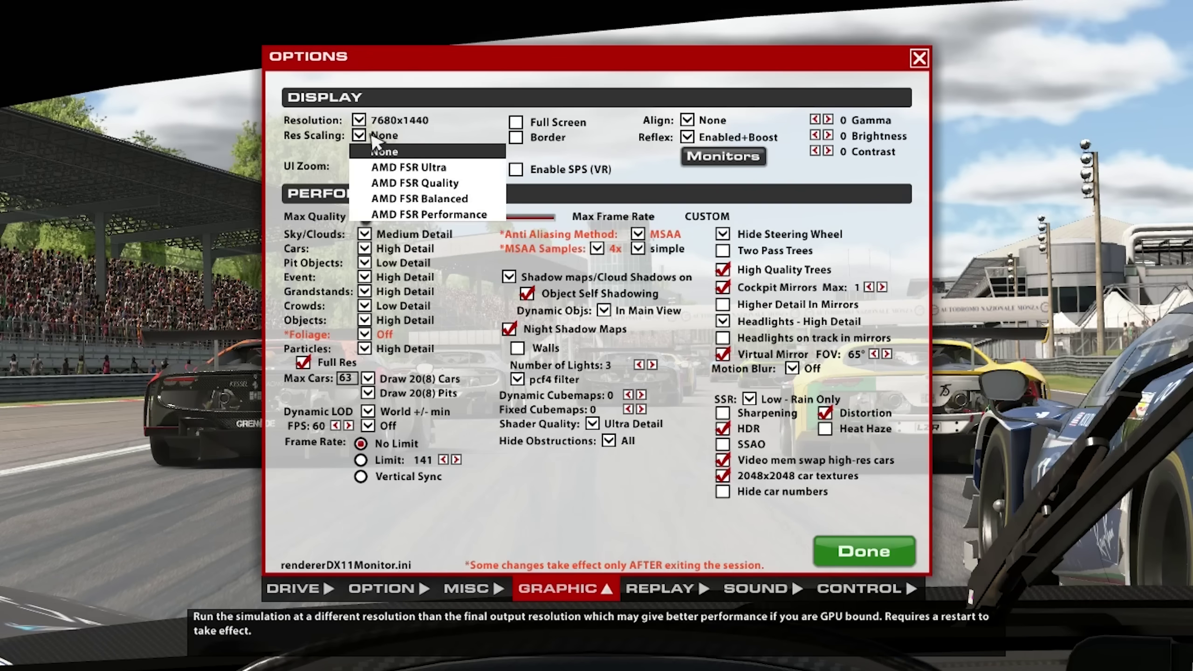
click(319, 153)
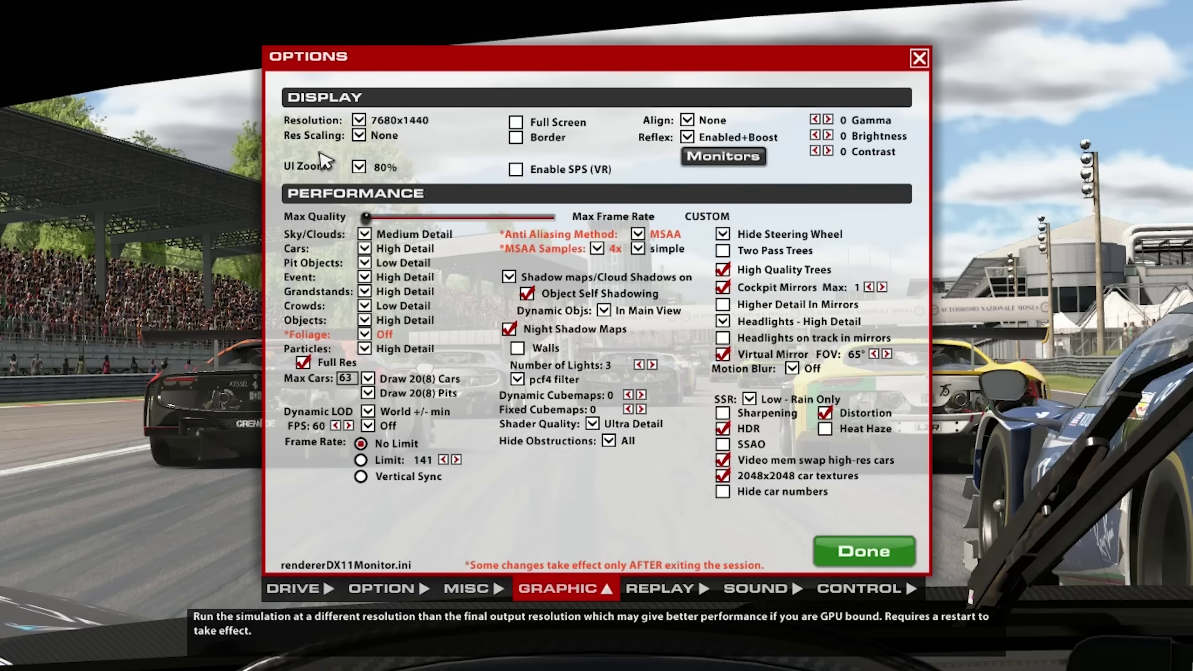
Step: Review the Reflex setting and the three-screen monitor setup, including the side-screen angle and field of view
mouse_move(694, 151)
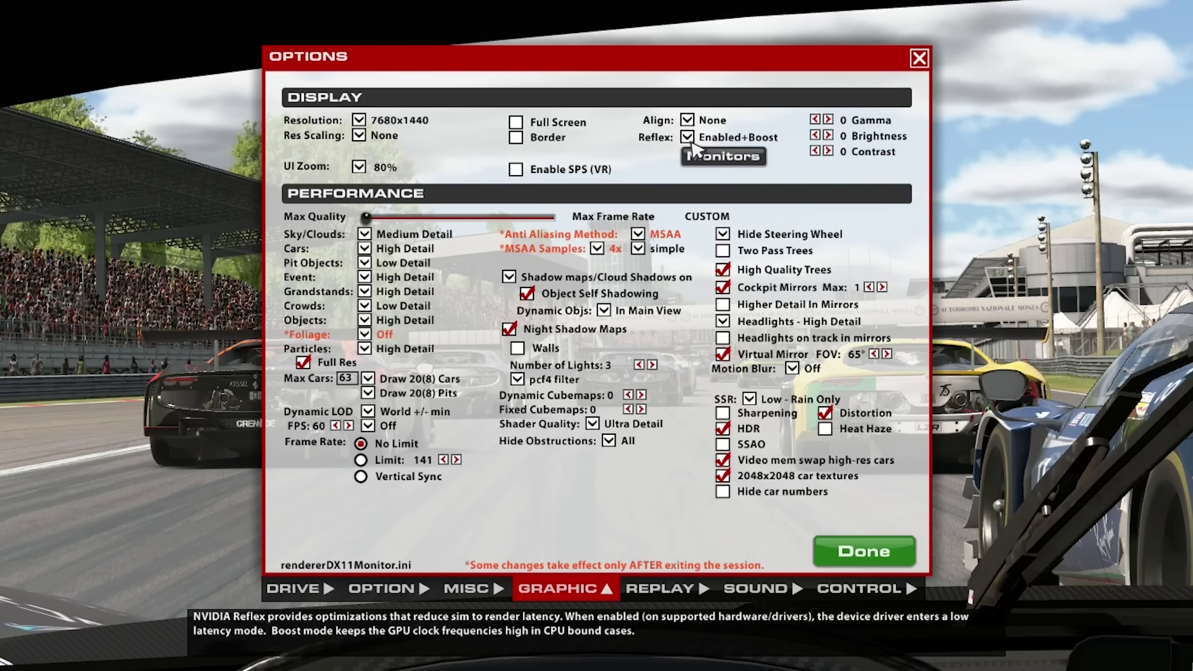
click(705, 158)
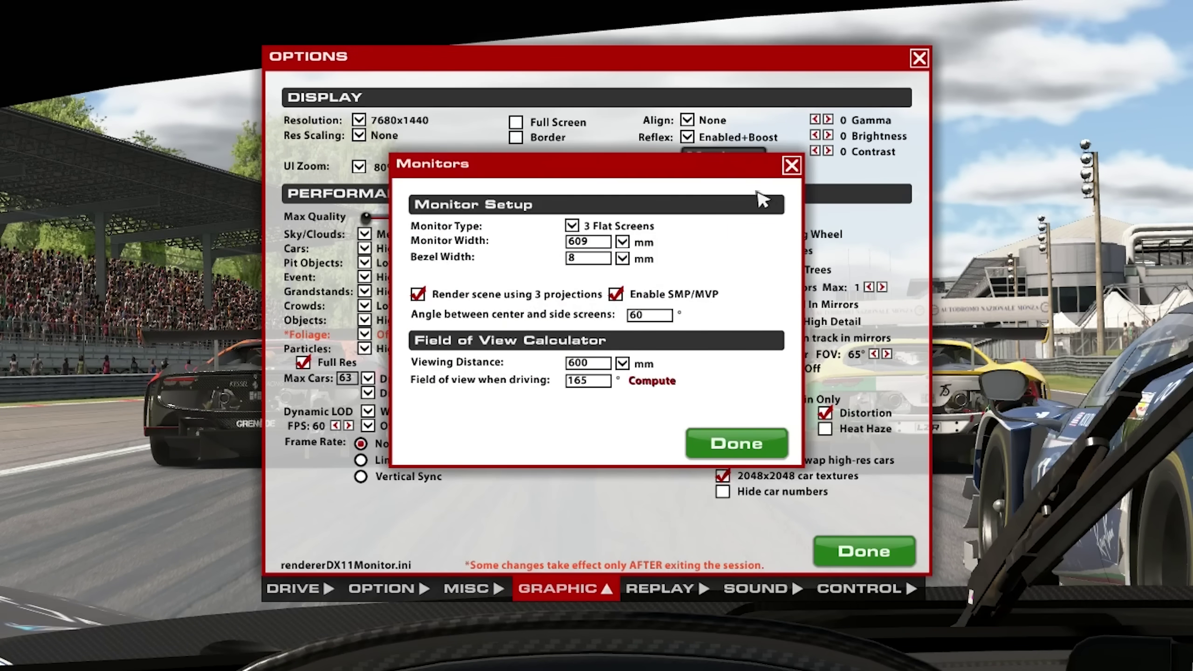
mouse_move(640, 321)
mouse_move(604, 389)
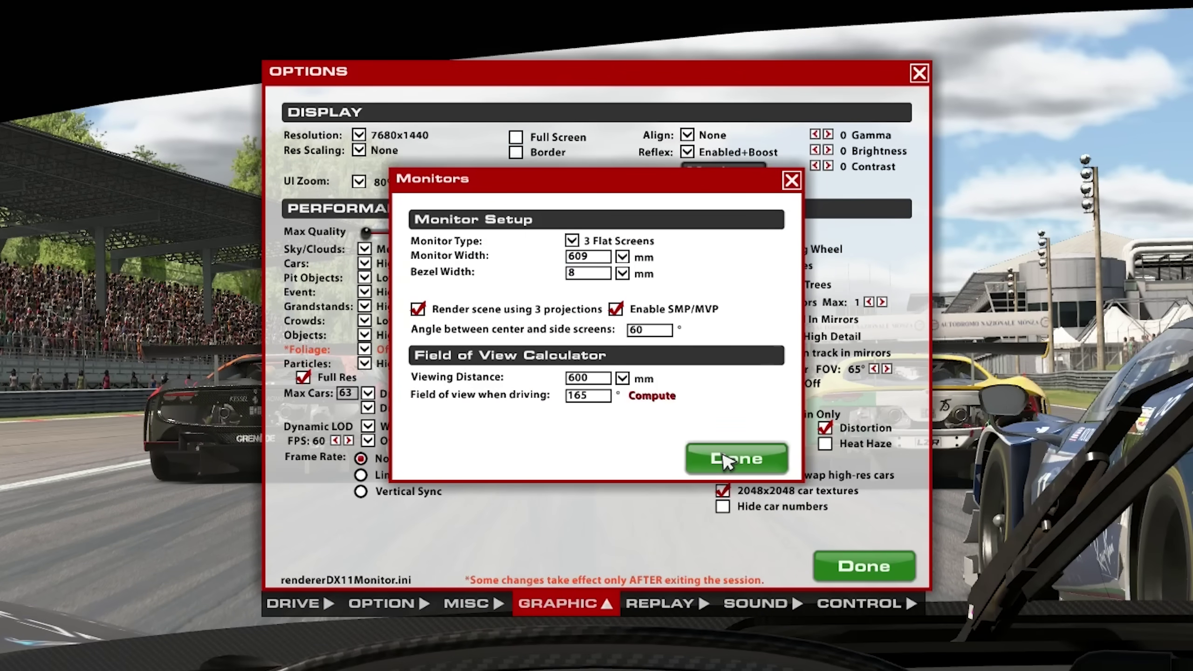
click(726, 460)
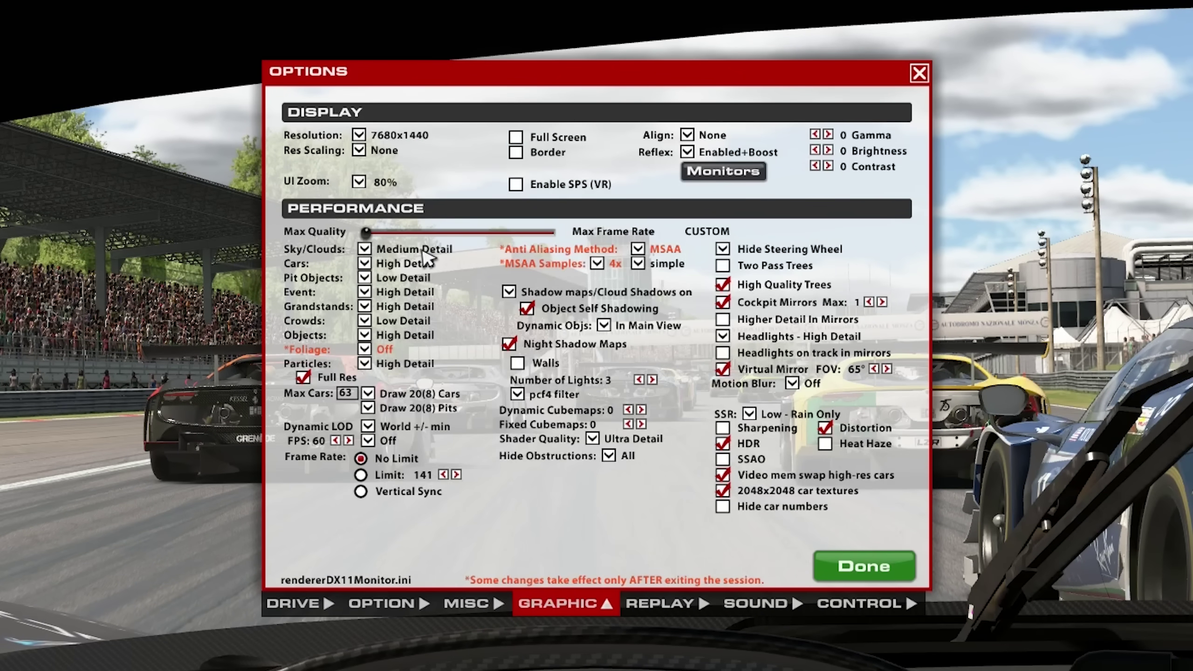
Step: Review the sky, car, pit object, event and grandstand detail settings in the graphics options
mouse_move(426, 257)
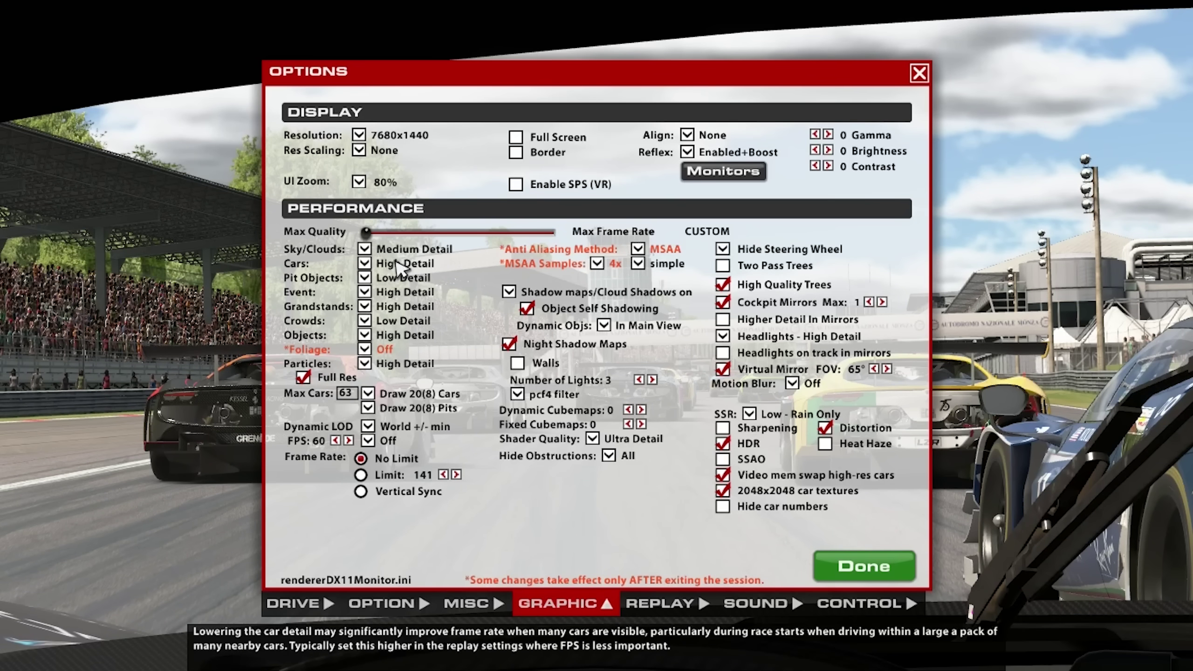
mouse_move(406, 285)
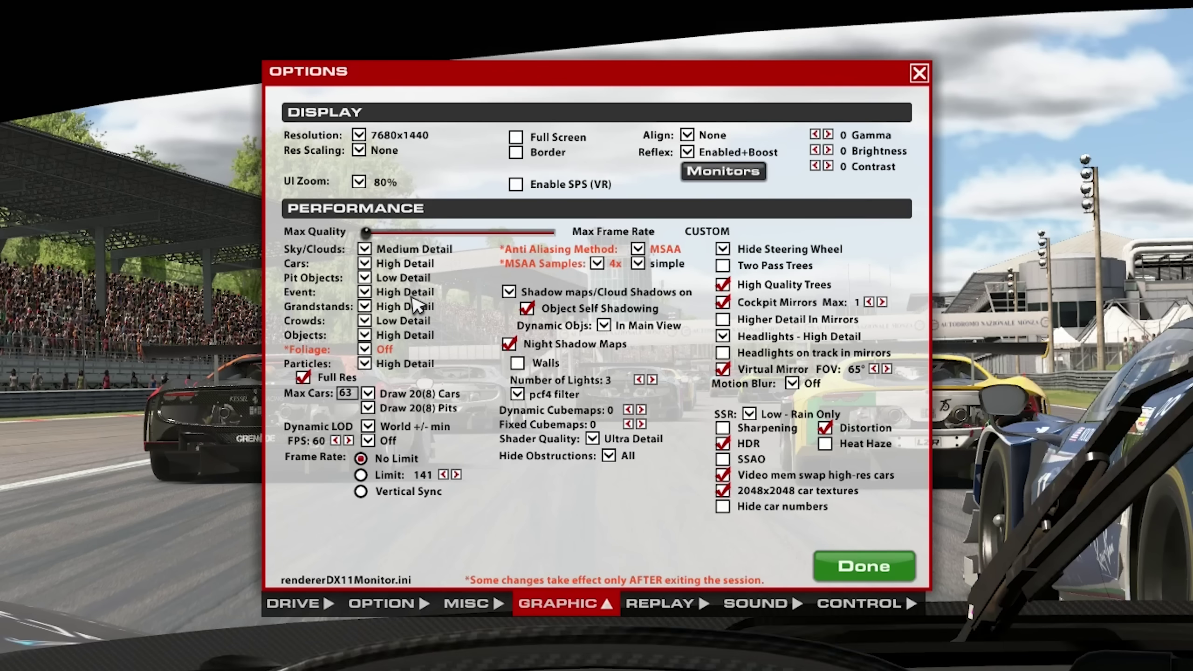
mouse_move(426, 312)
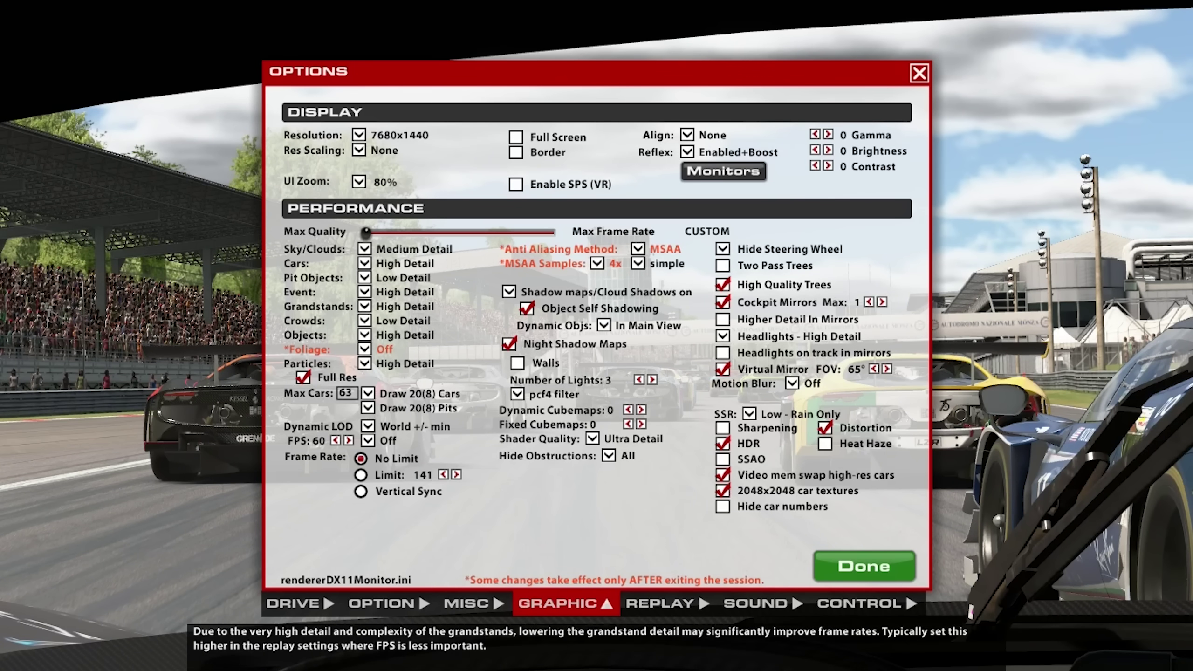
Step: Compare the object and crowd detail choices, trying High Detail crowds and returning them to Low Detail
click(395, 349)
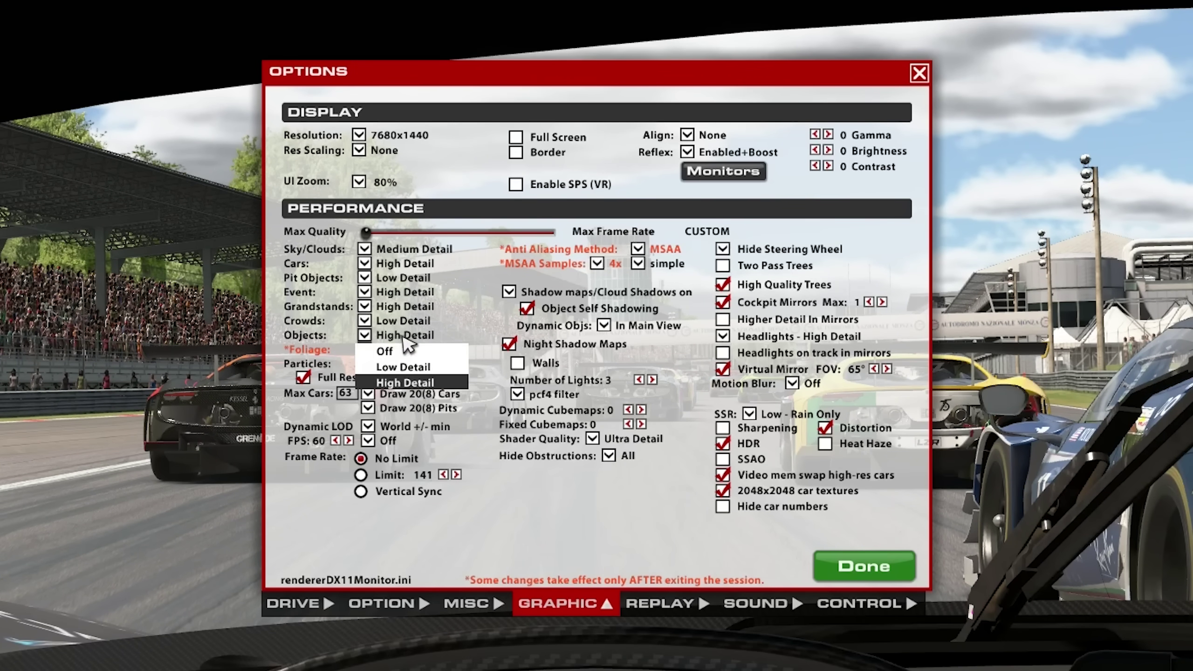
click(408, 368)
click(405, 336)
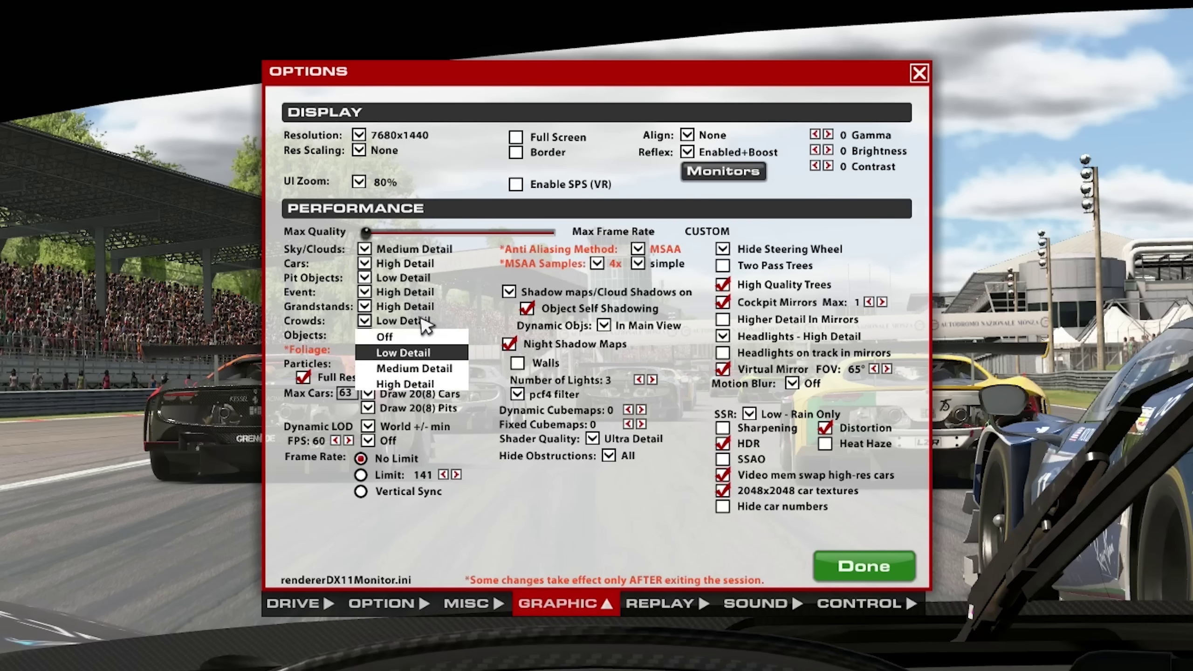
click(404, 384)
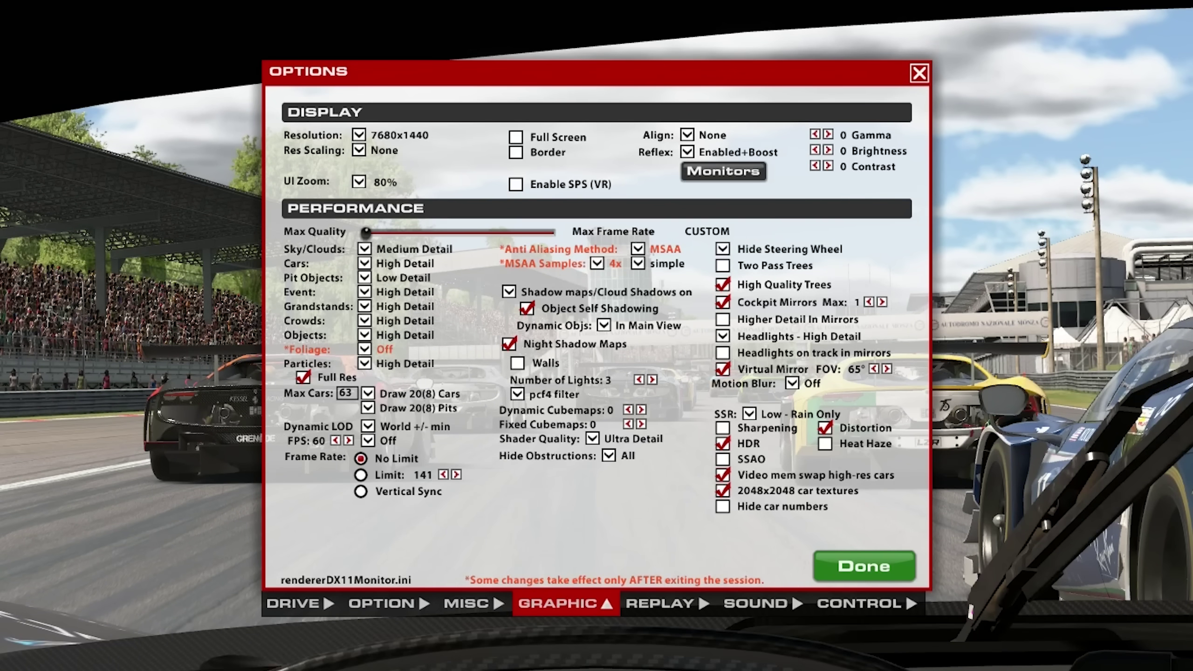
click(403, 335)
click(399, 341)
Step: Review the maximum cars setting and the drawn-car limits, keeping Draw 20(8) Cars
mouse_move(356, 403)
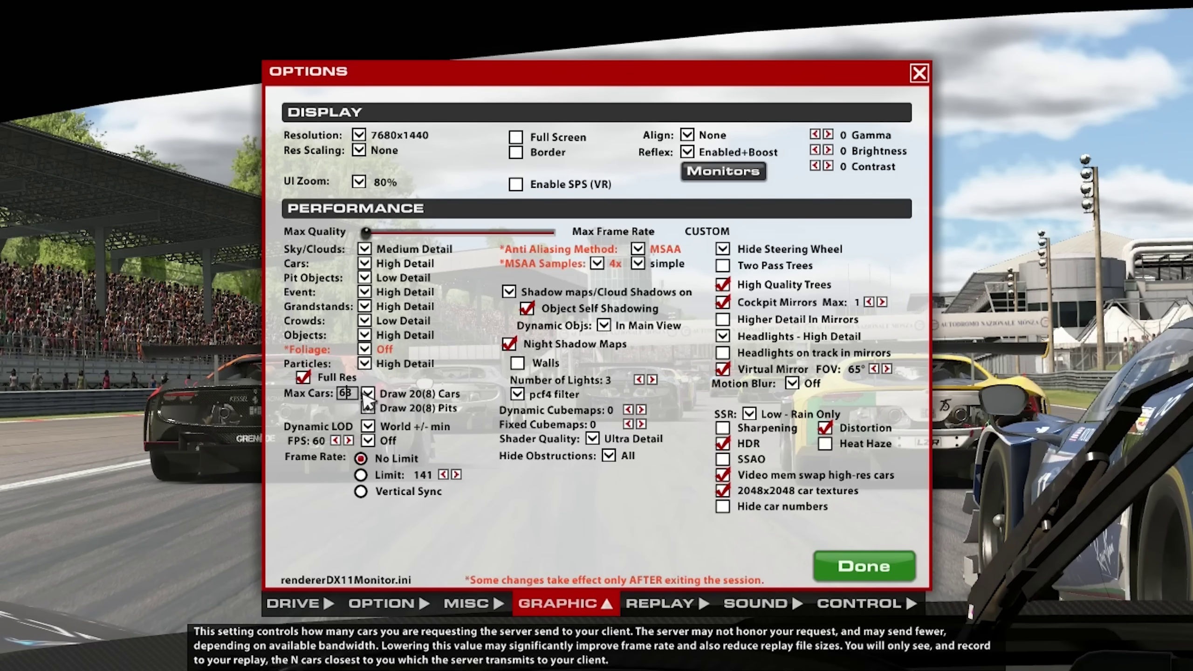
click(406, 396)
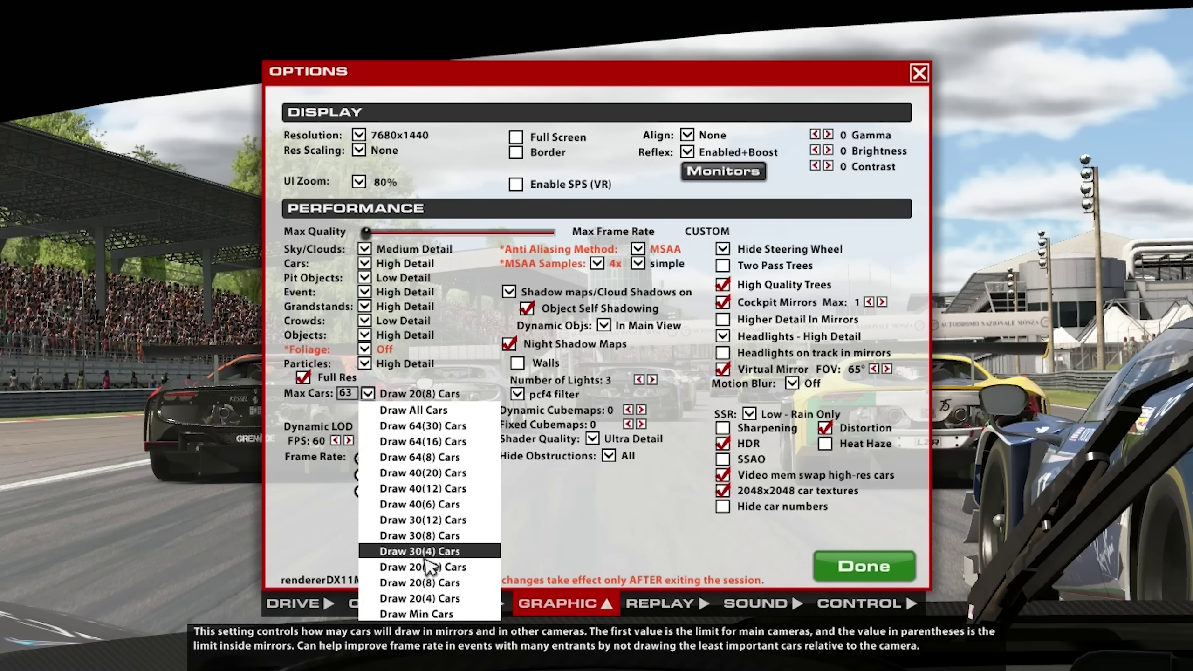
click(441, 585)
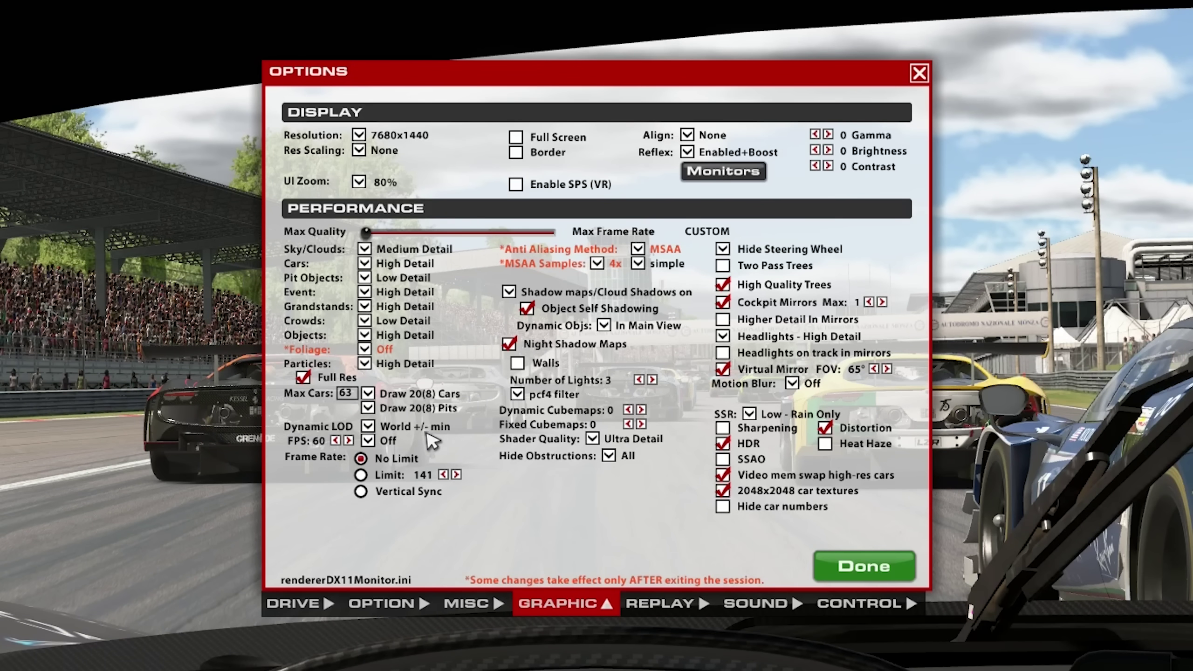
Step: Review the Dynamic LOD choices, keeping World +/- min and cars Off, and check the frame rate limit option
click(408, 429)
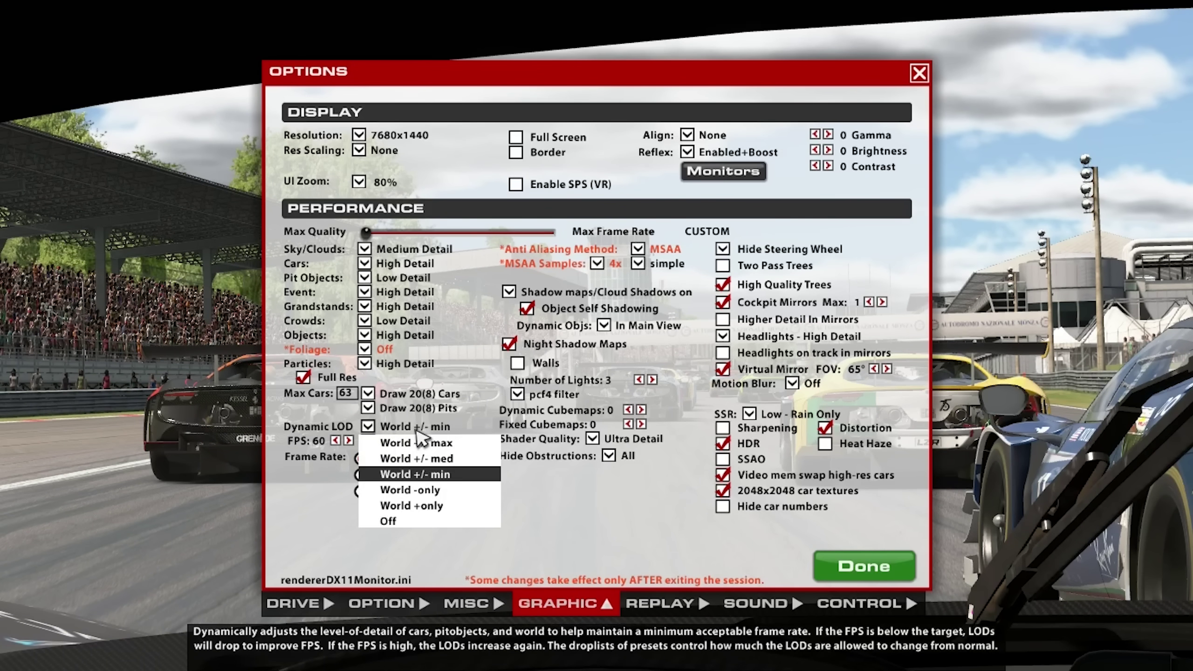
click(441, 476)
click(389, 442)
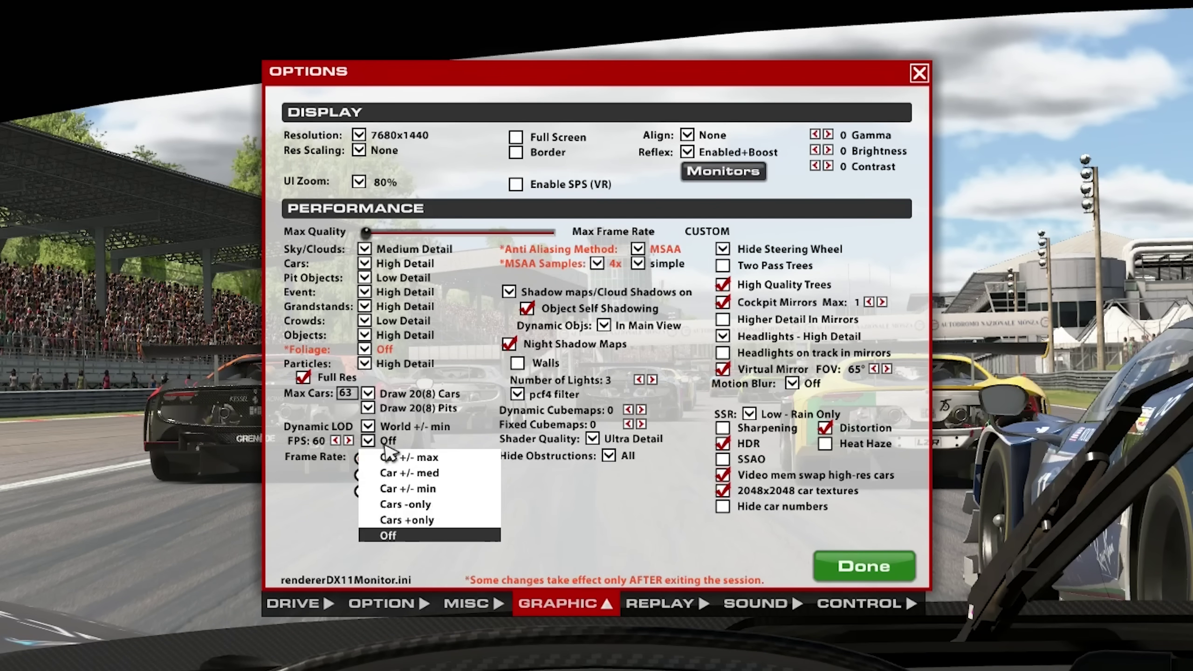
click(407, 538)
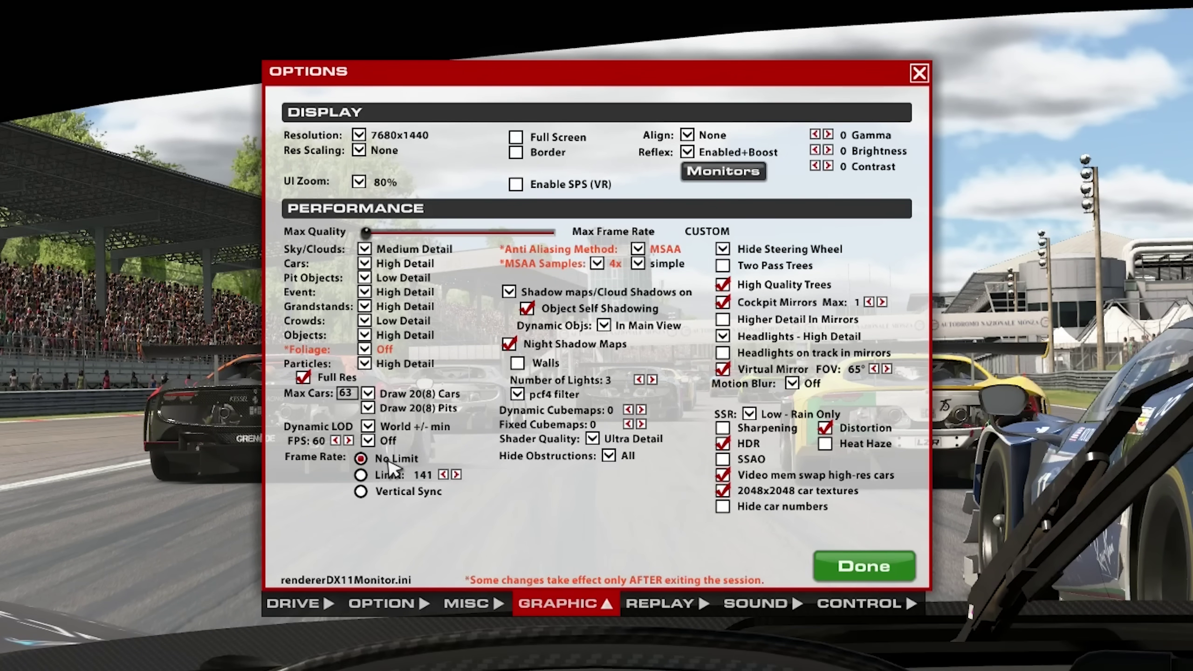
mouse_move(390, 462)
Step: Review the anti-aliasing, MSAA filter and shadow map settings, and check the shader quality choices, keeping Ultra Detail
mouse_move(526, 272)
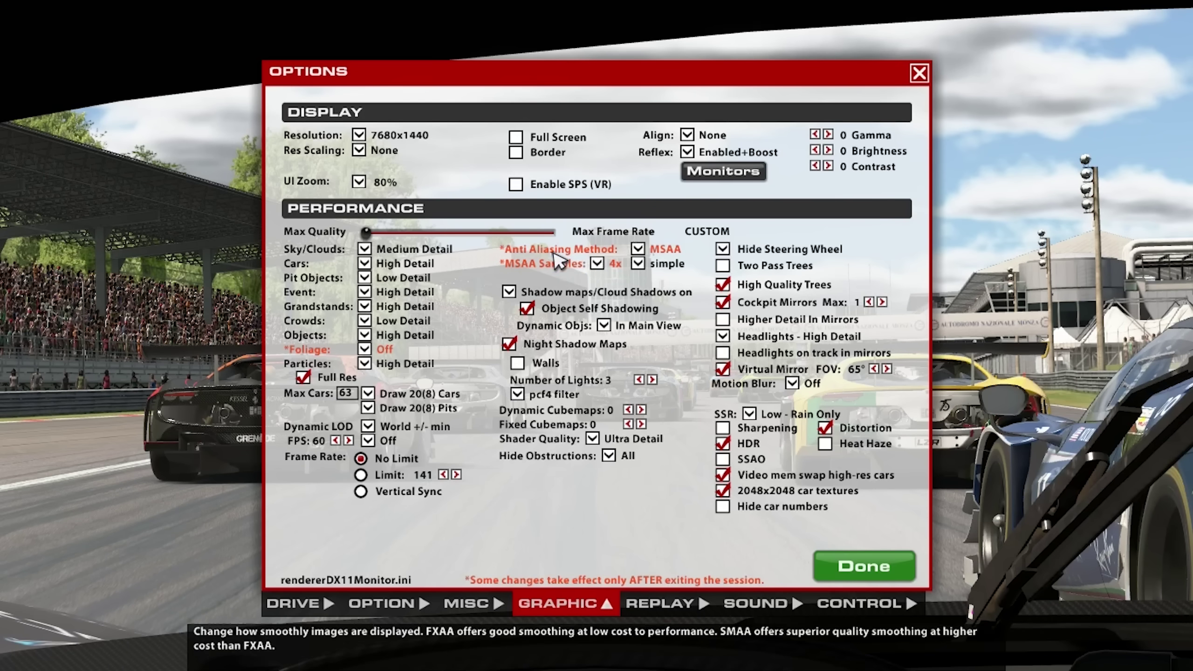
mouse_move(665, 259)
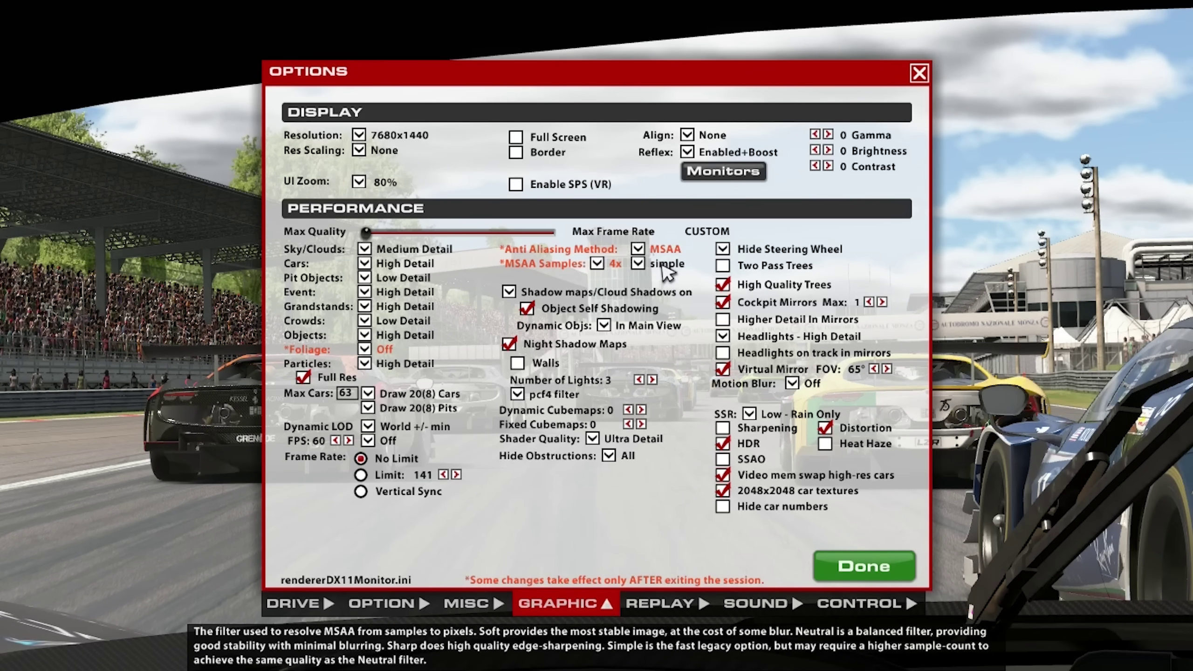
mouse_move(645, 297)
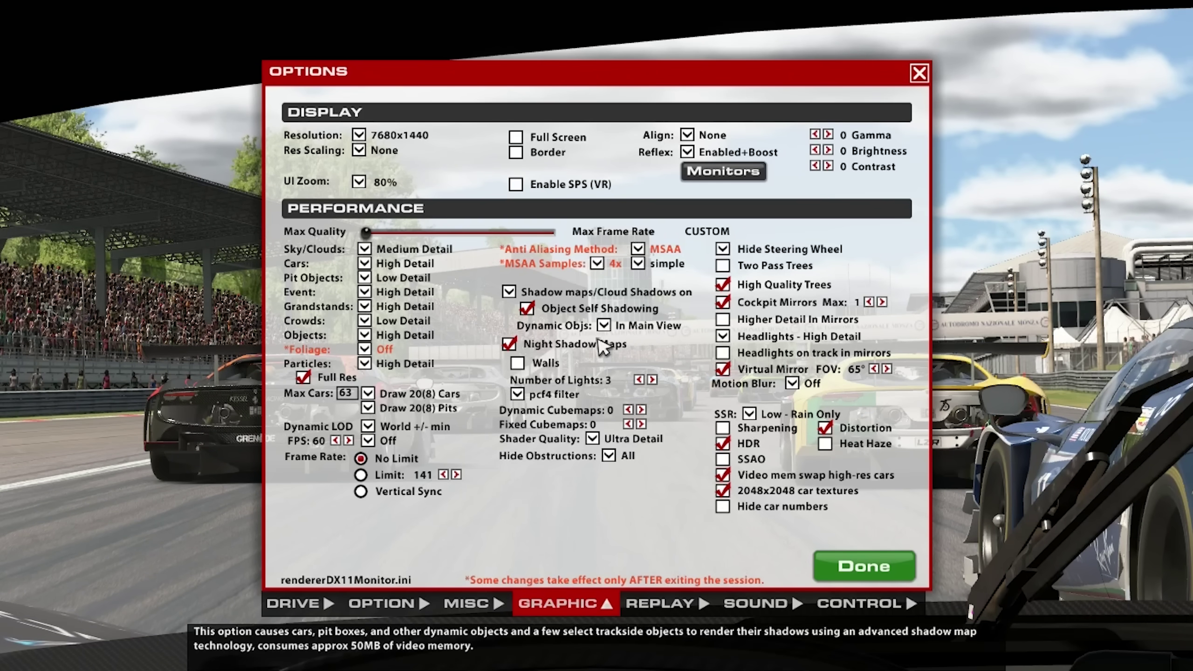
mouse_move(592, 352)
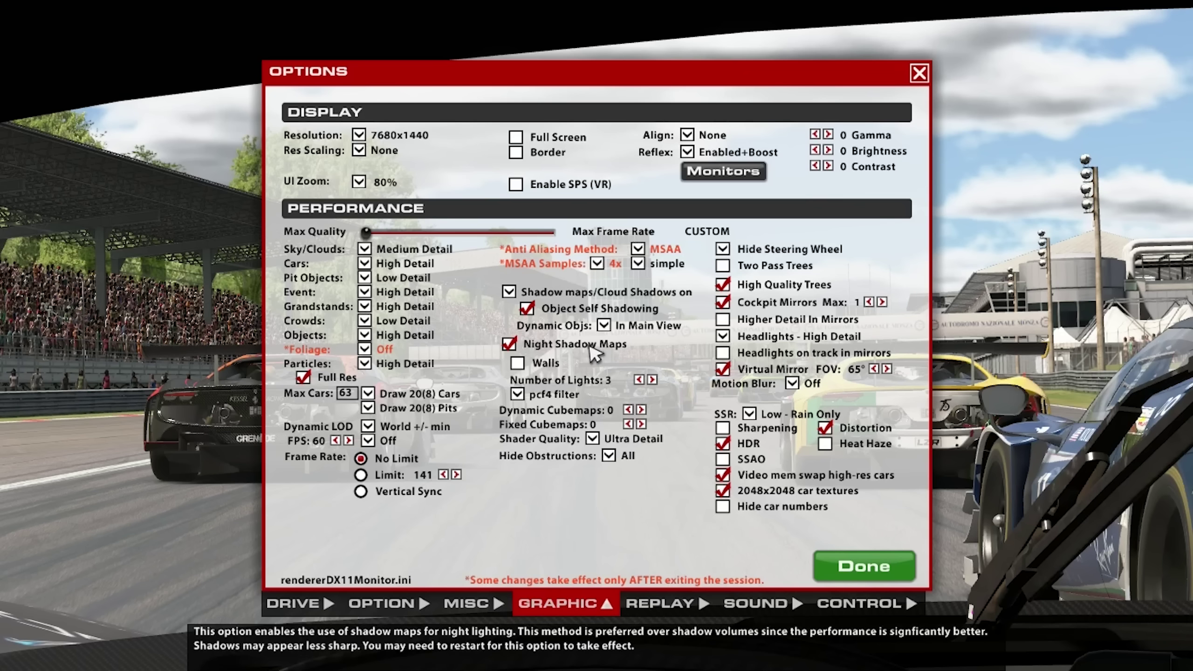
click(593, 439)
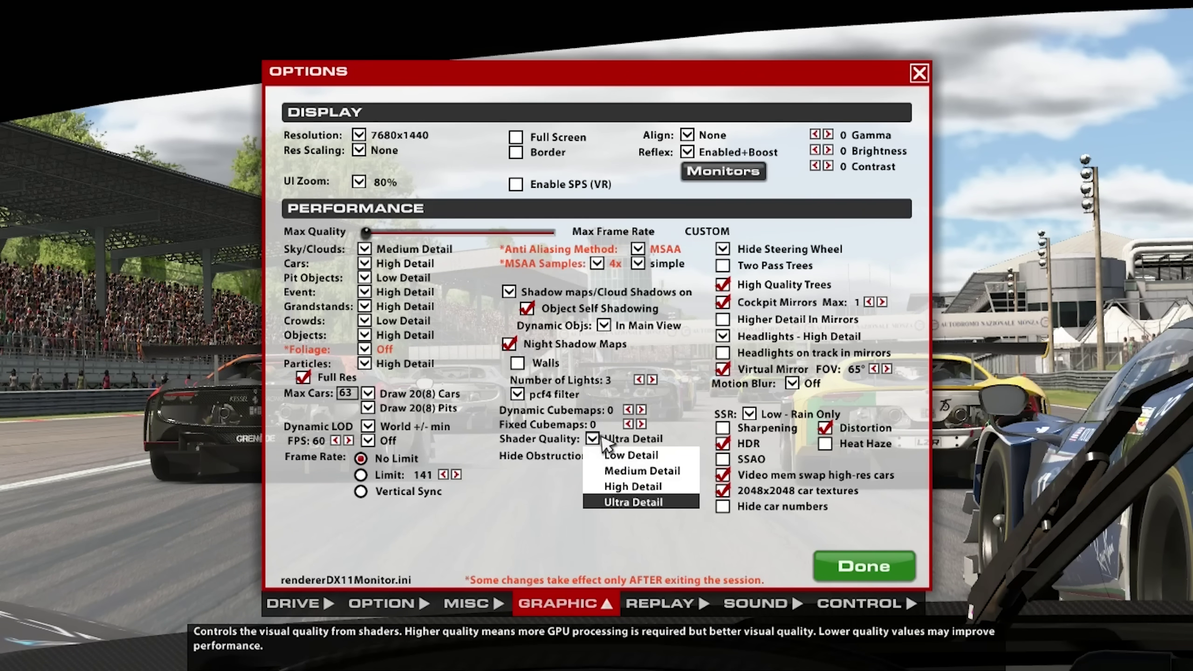
click(630, 504)
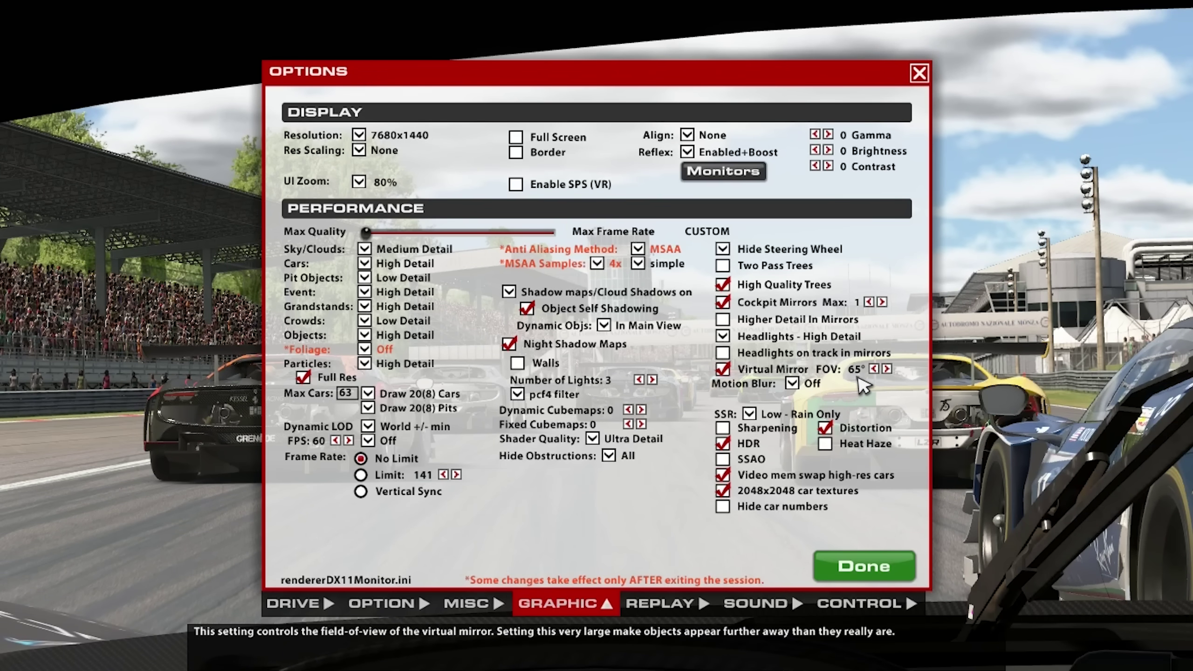
Step: Check the motion blur strengths, keeping it Off, and open the replay settings
click(801, 382)
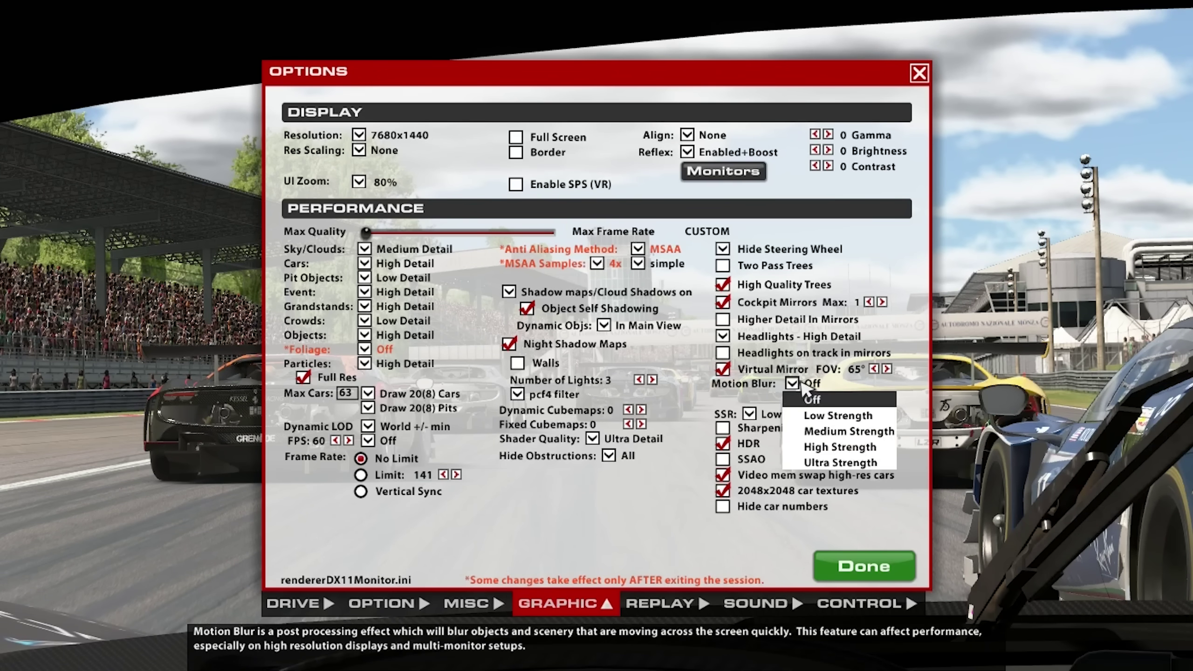
click(784, 399)
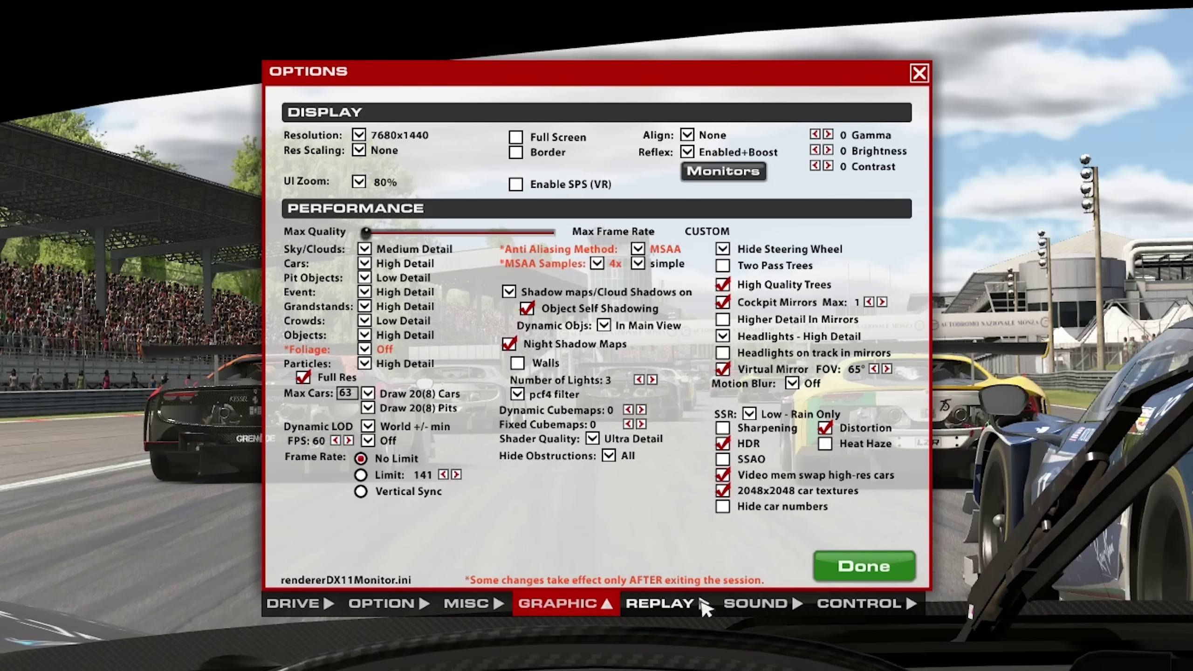
click(704, 606)
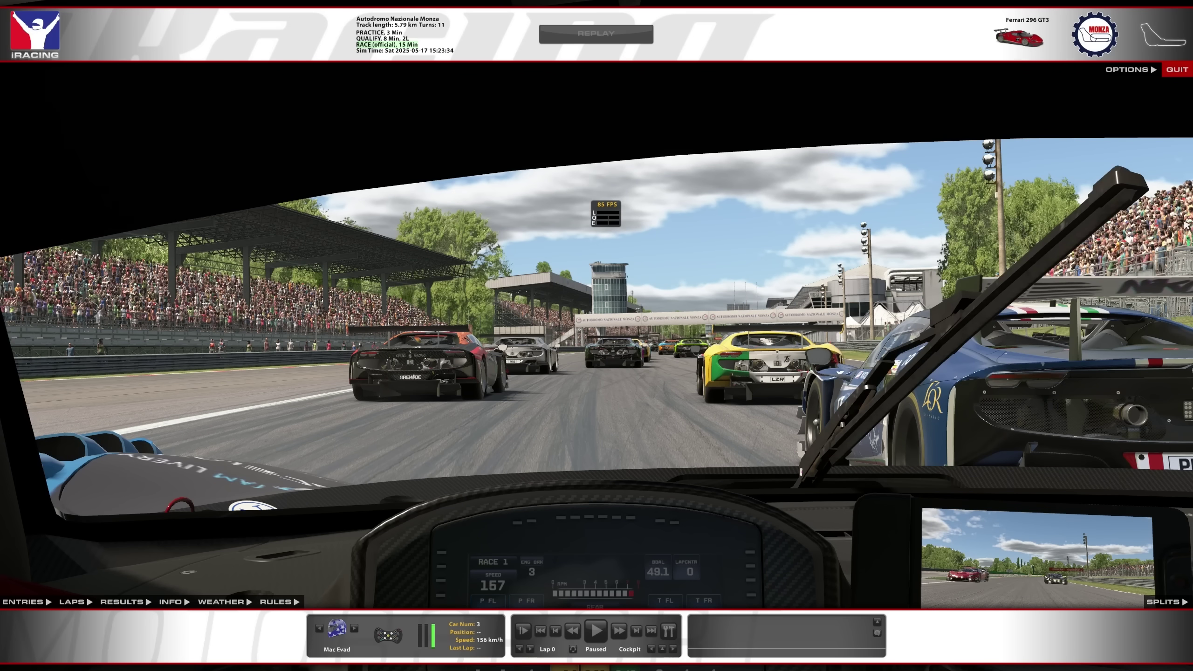
Step: Turn off Shadow maps/Cloud Shadows in the replay graphics settings and apply the change
click(1127, 70)
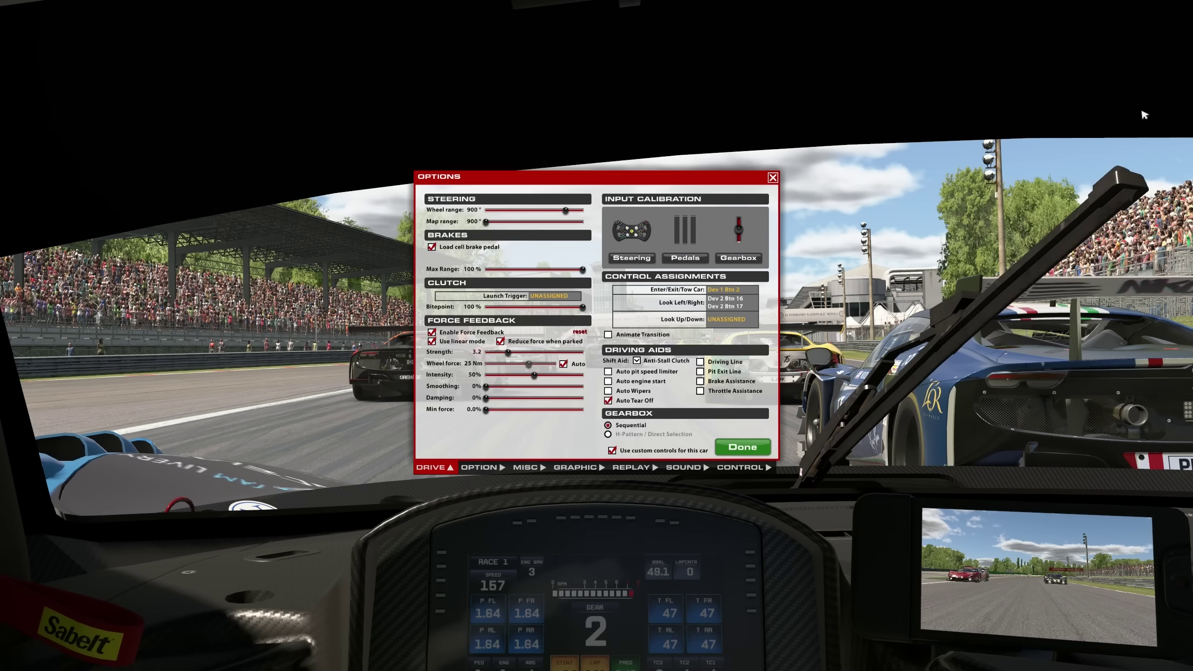
click(585, 468)
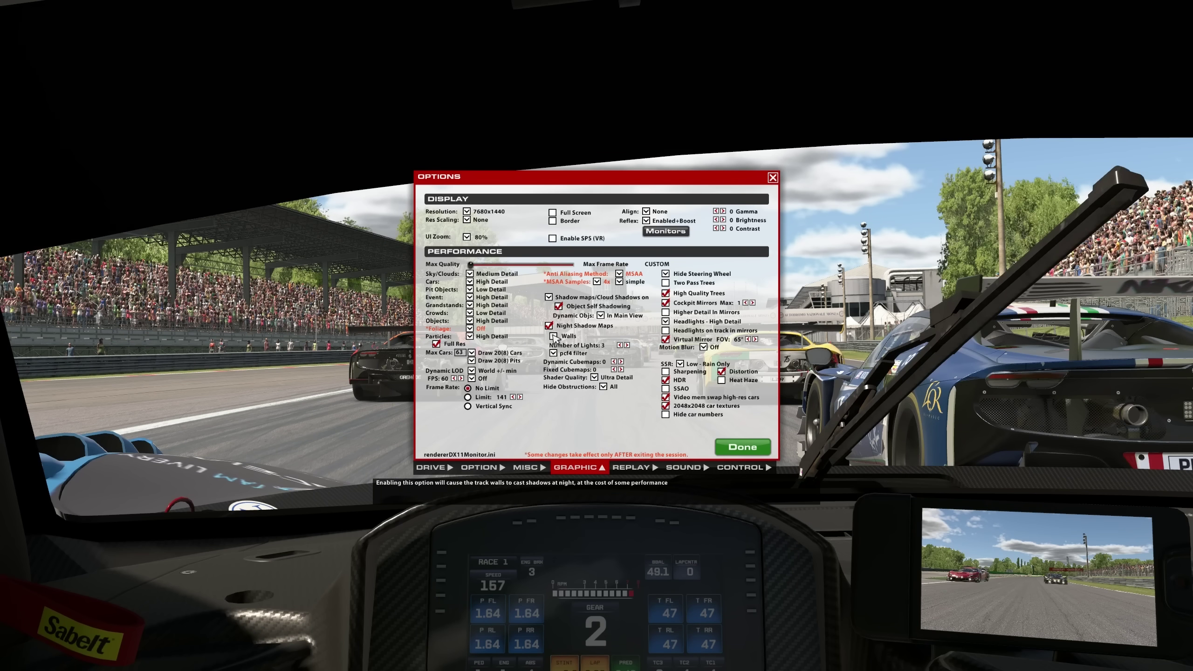
click(632, 467)
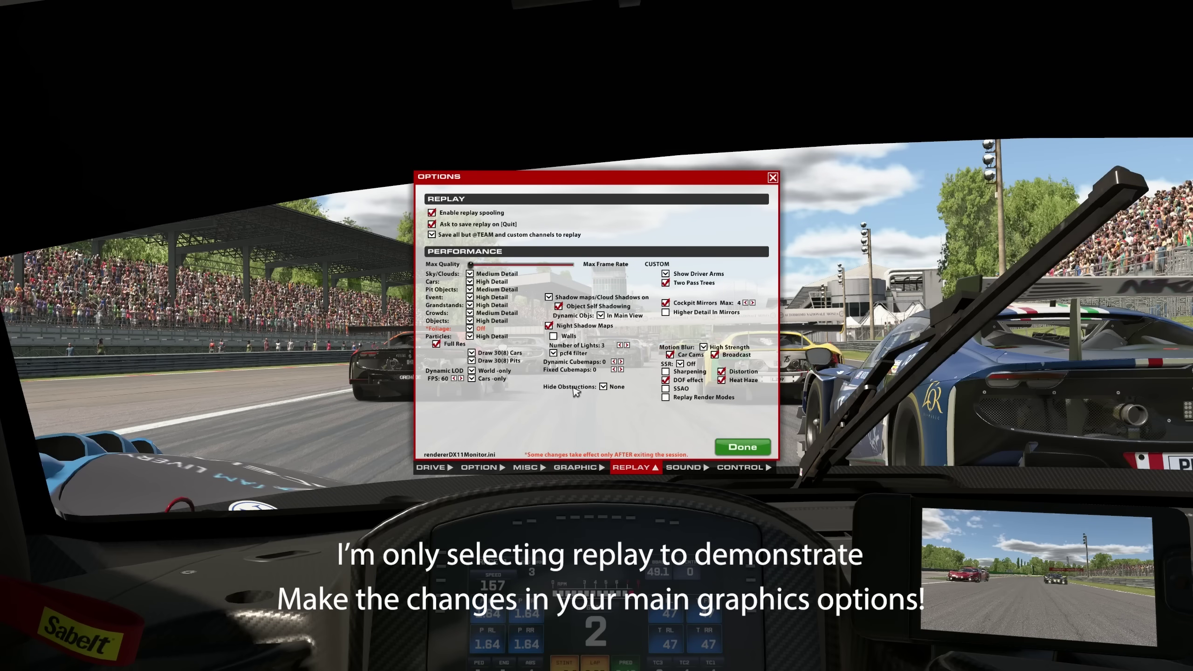
click(597, 299)
click(597, 306)
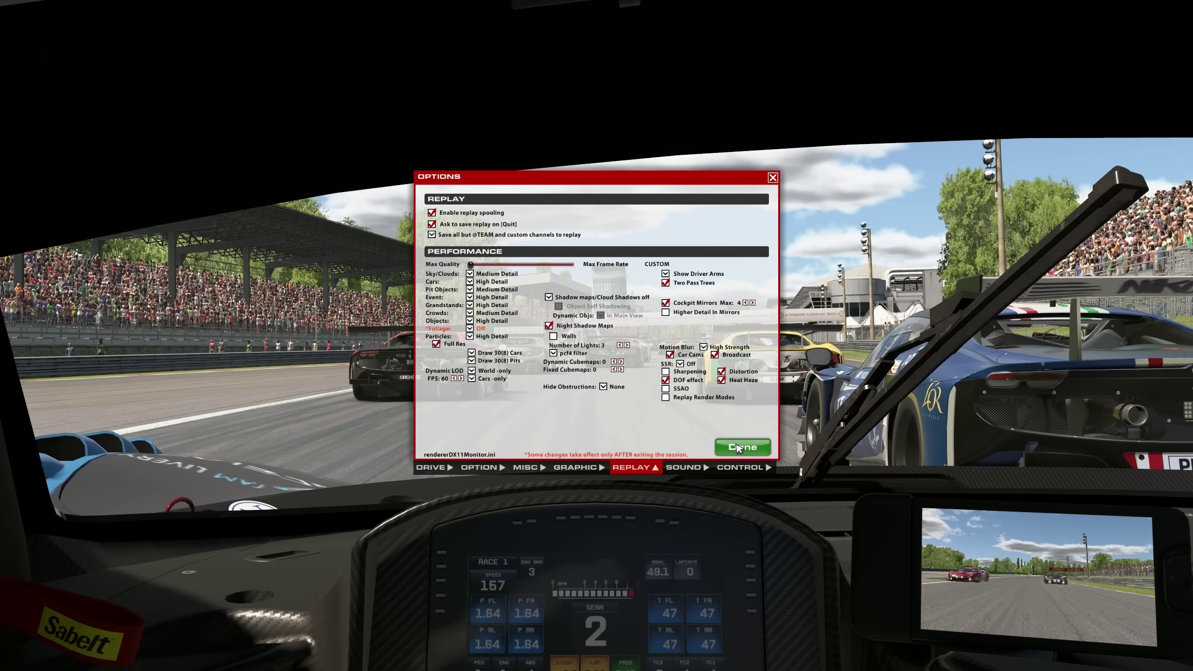
click(737, 449)
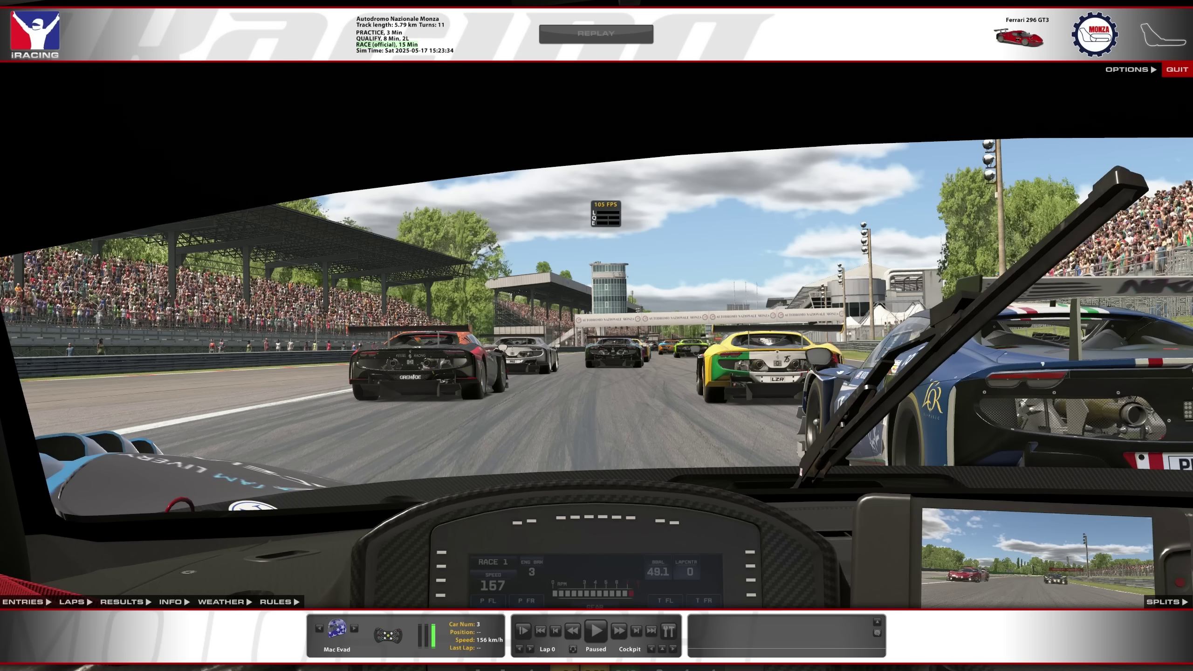
Step: Turn Shadow maps/Cloud Shadows back on in the replay graphics settings and apply the change
click(1140, 74)
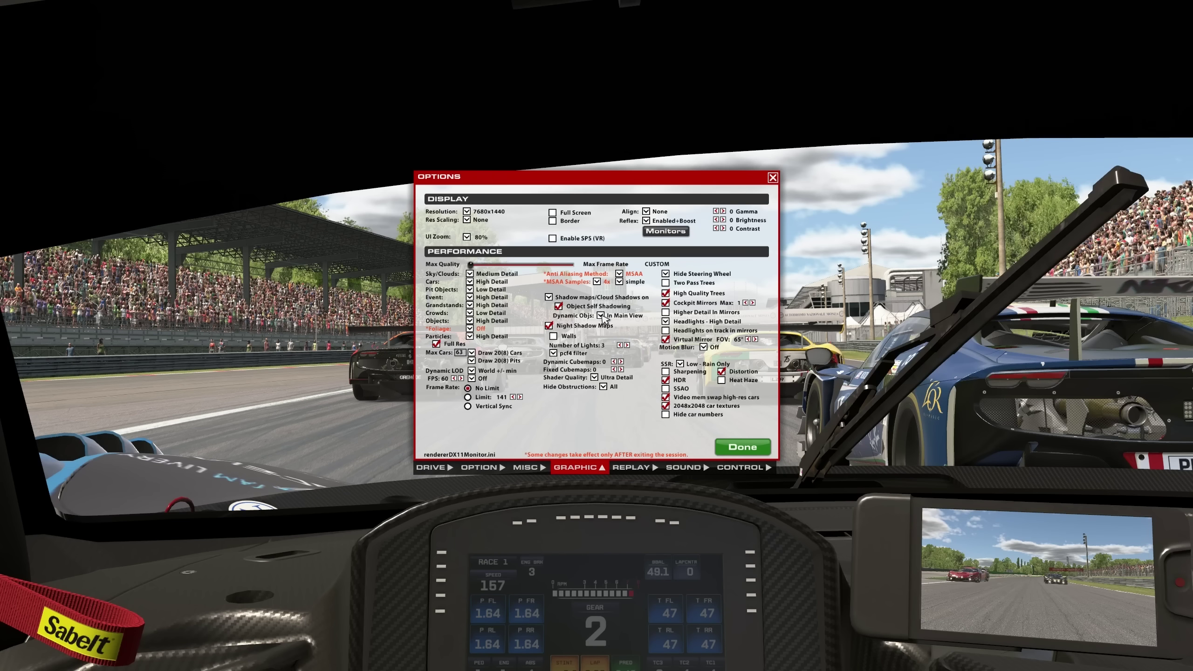
click(628, 468)
click(598, 298)
click(744, 449)
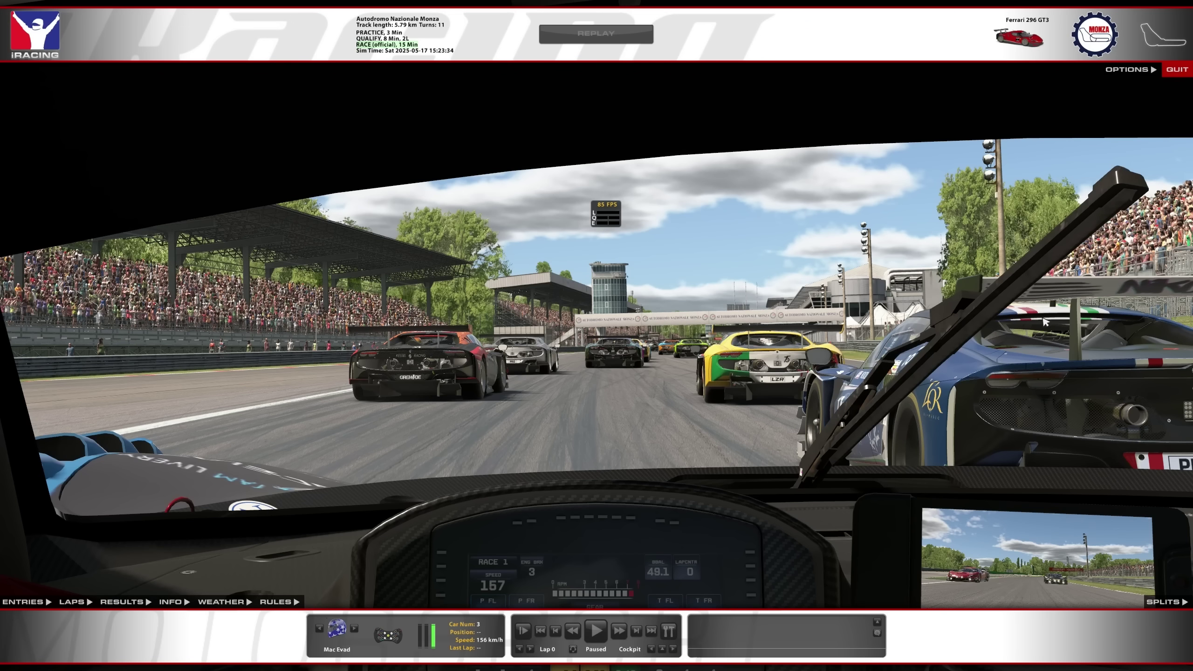
Step: Disable Object Self Shadowing in the replay graphics settings to compare the frame rate, and re-enable it
click(1127, 69)
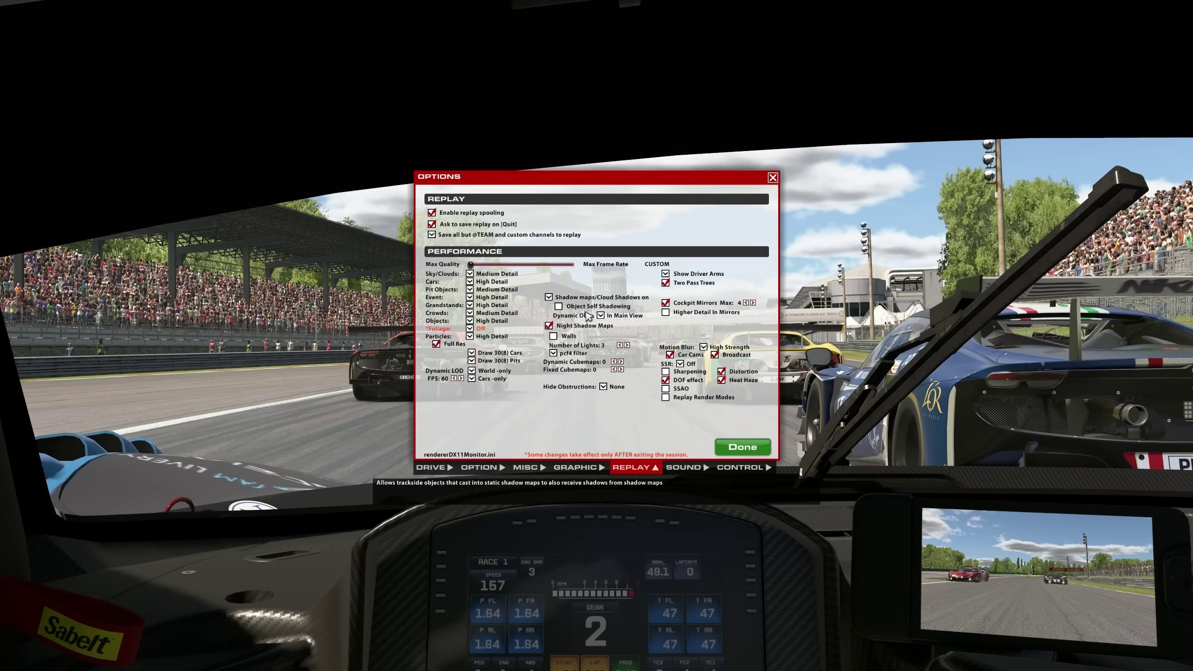
click(726, 448)
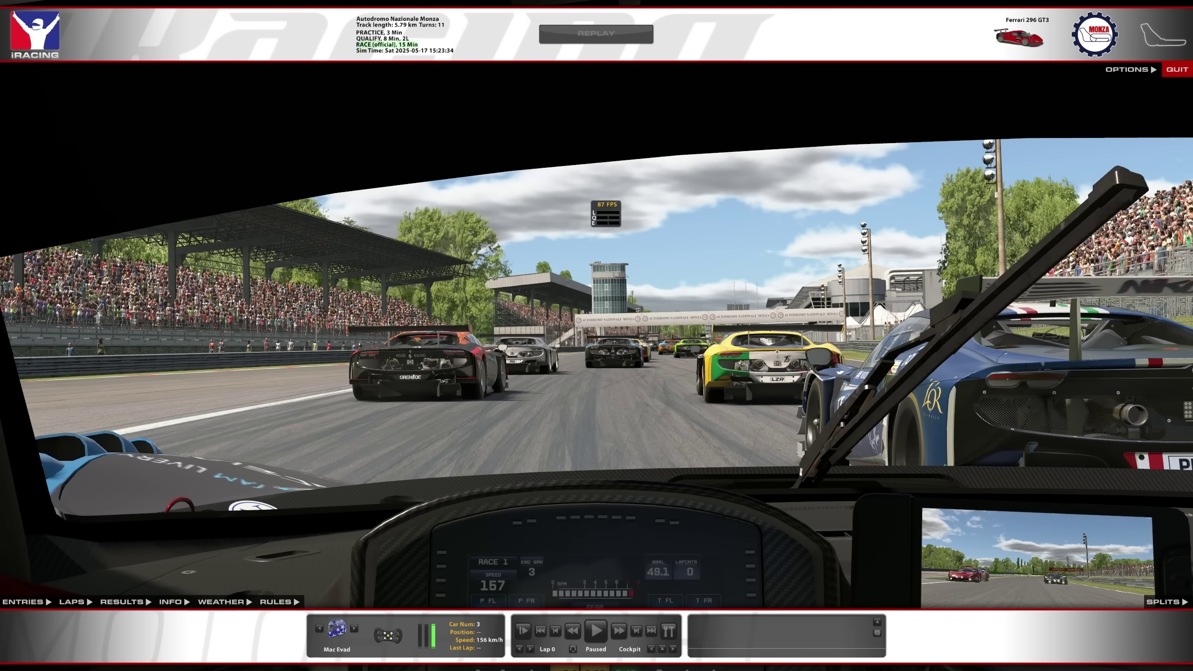
click(1149, 69)
click(636, 468)
click(575, 310)
click(740, 447)
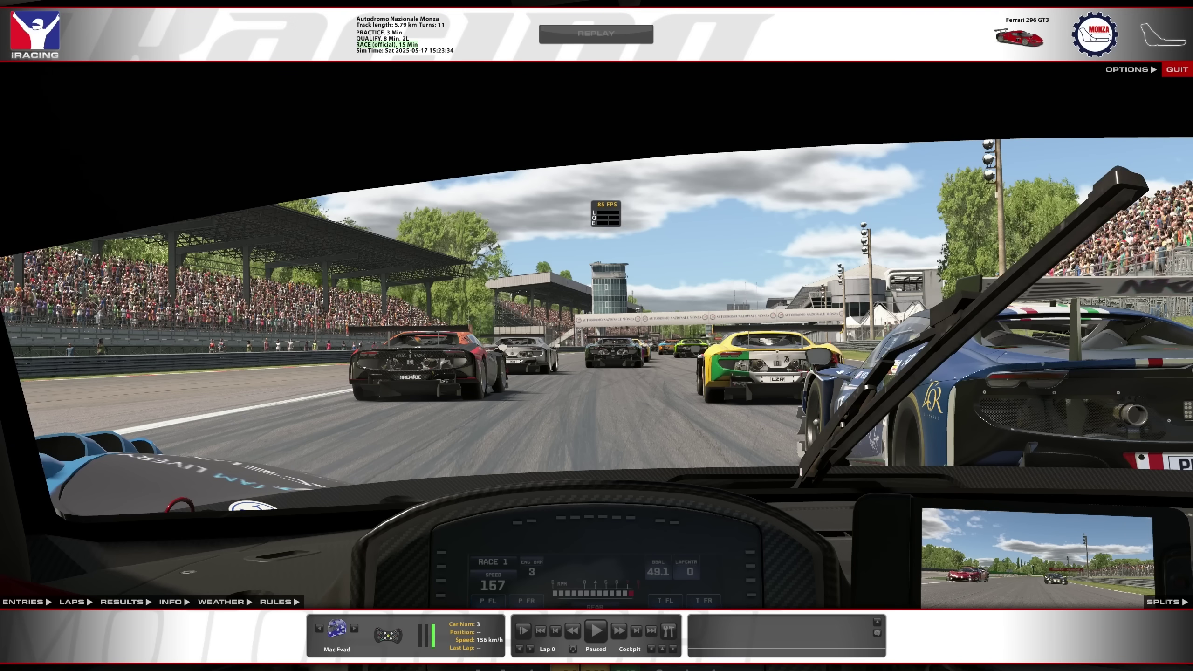
Step: Set the Dynamic Objs shadows to Off in the replay graphics settings and apply the change
click(1132, 69)
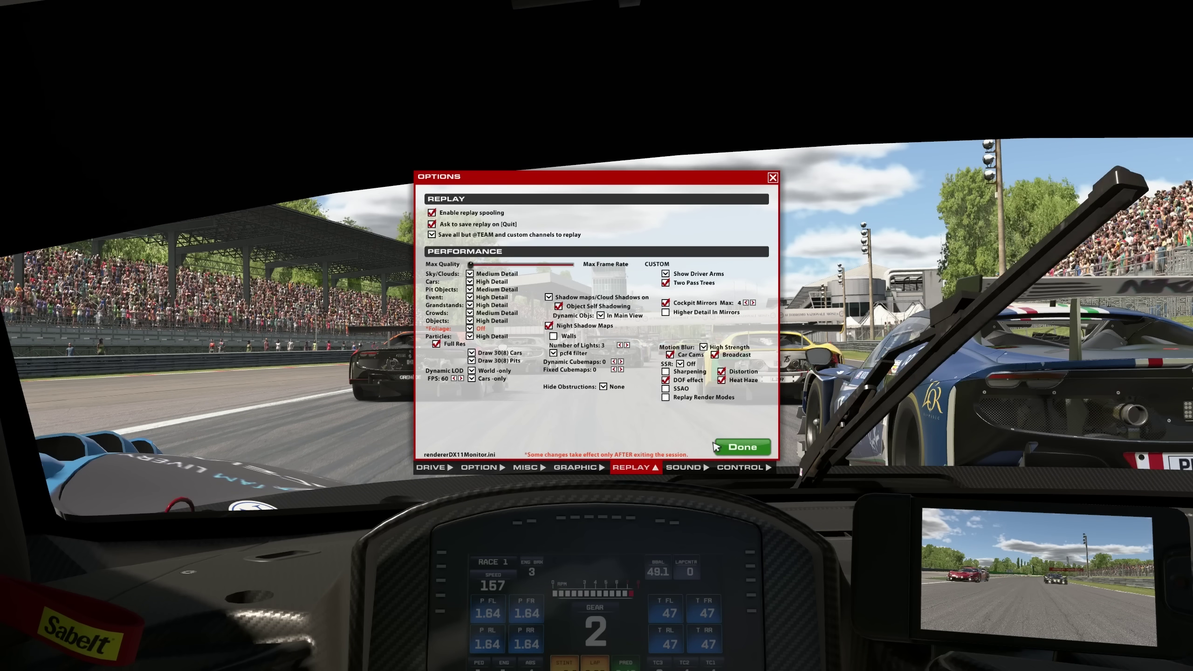
click(607, 319)
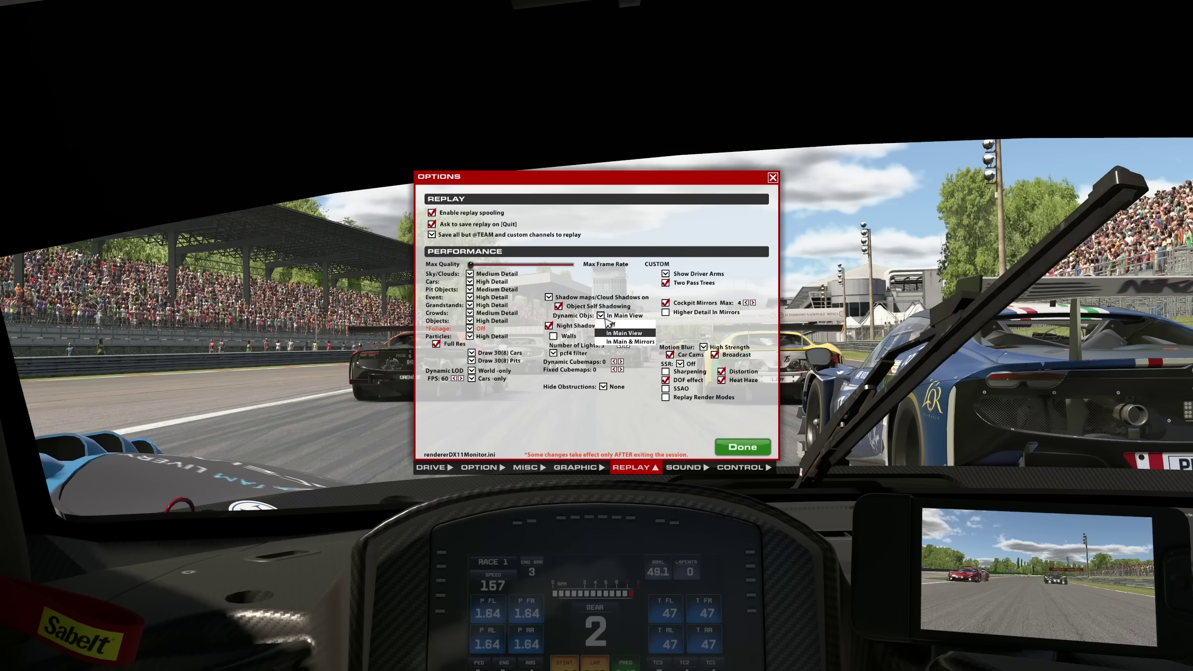
click(729, 448)
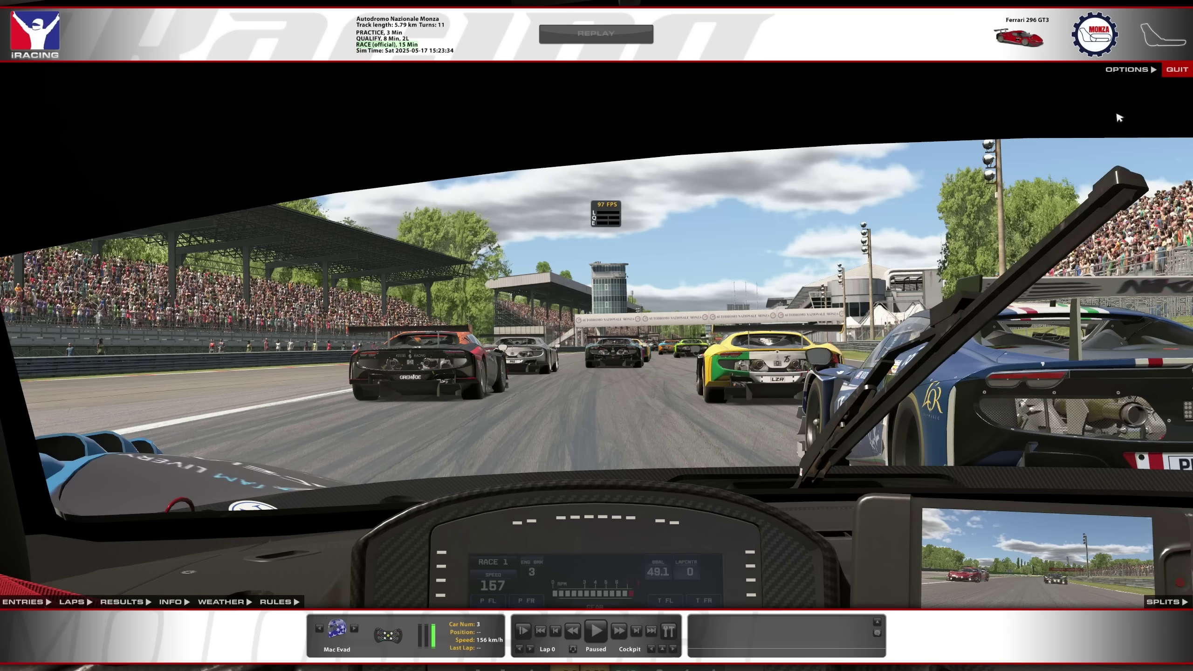
Step: Set the Dynamic Objs shadows to In Main View in the replay graphics settings and apply the change
click(1128, 69)
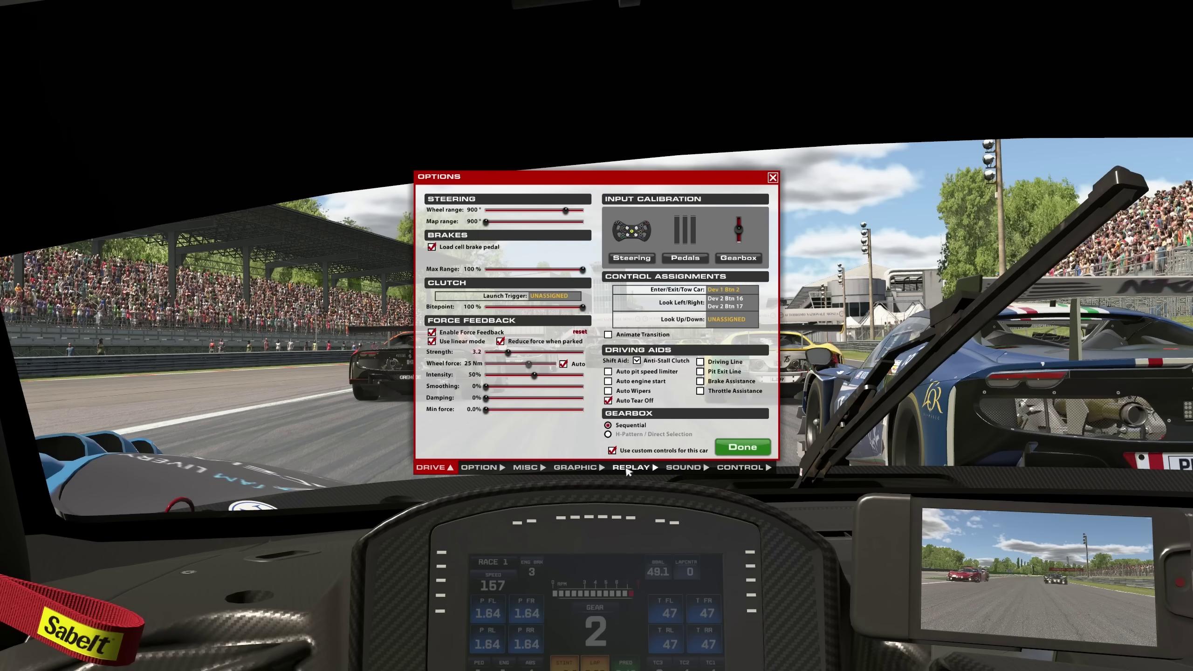
click(633, 468)
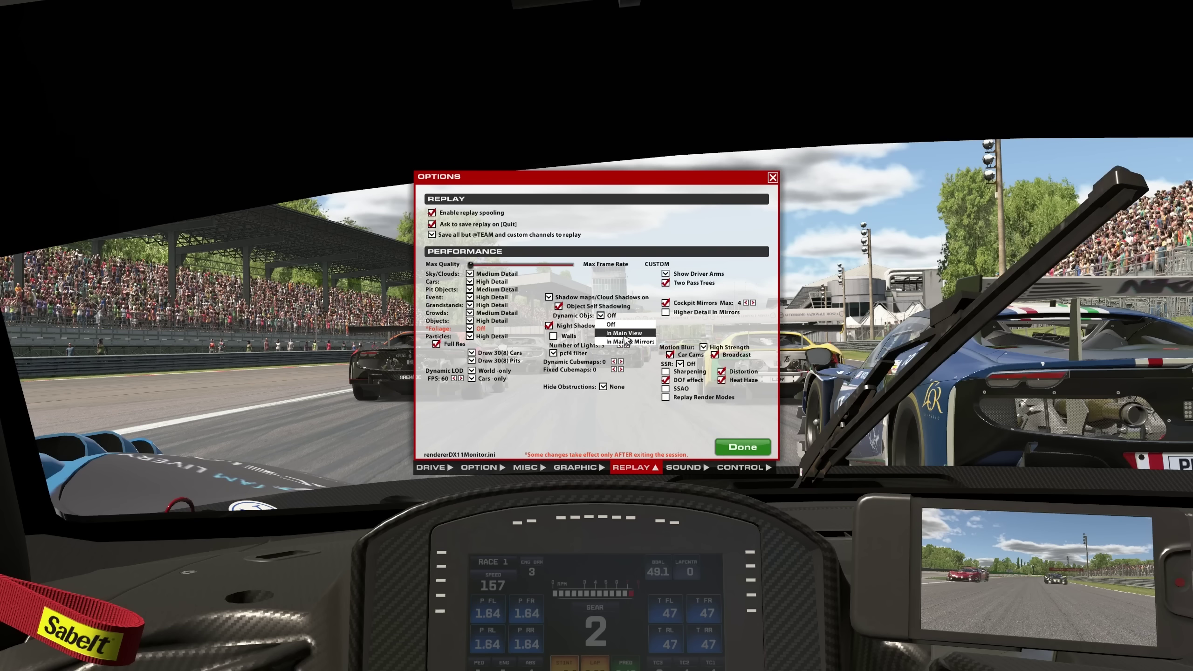
click(758, 442)
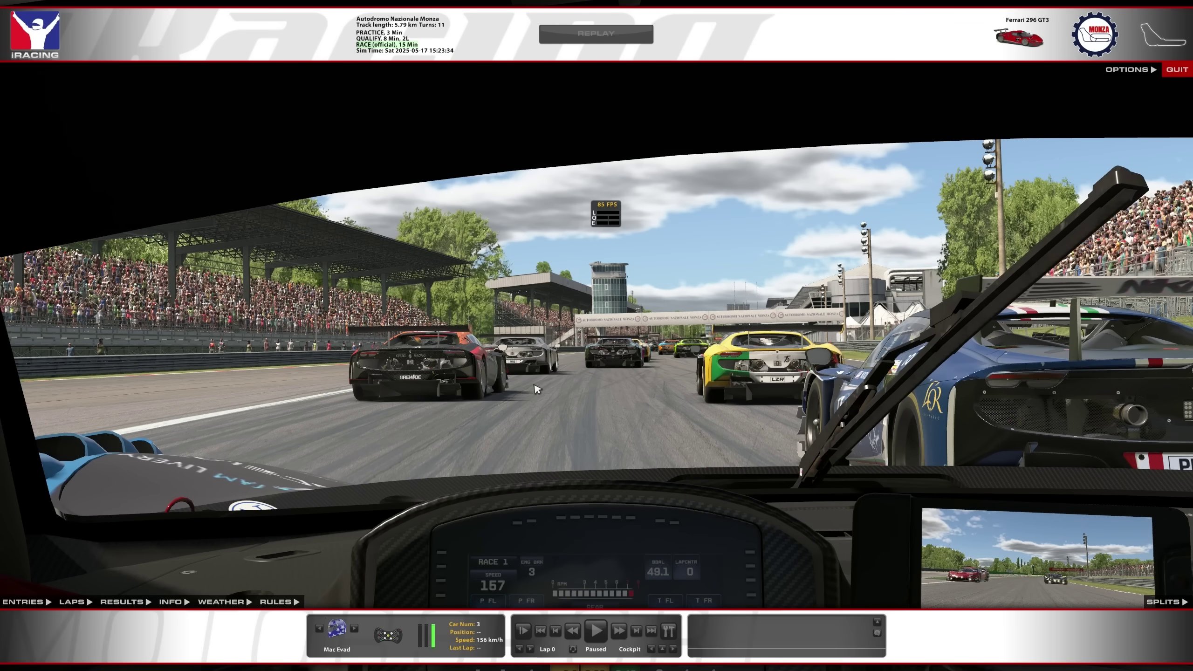
Step: Switch the replay camera to Chase, and set the Dynamic Objs shadows to Off in the replay graphics settings
click(668, 630)
click(662, 620)
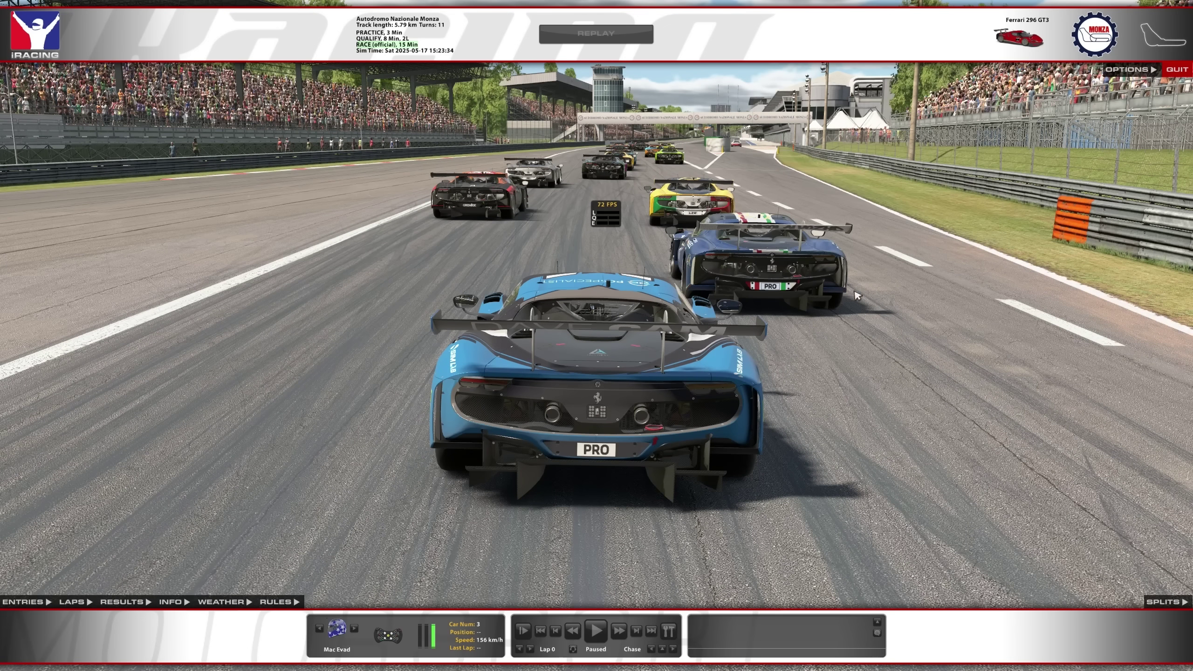
click(1130, 69)
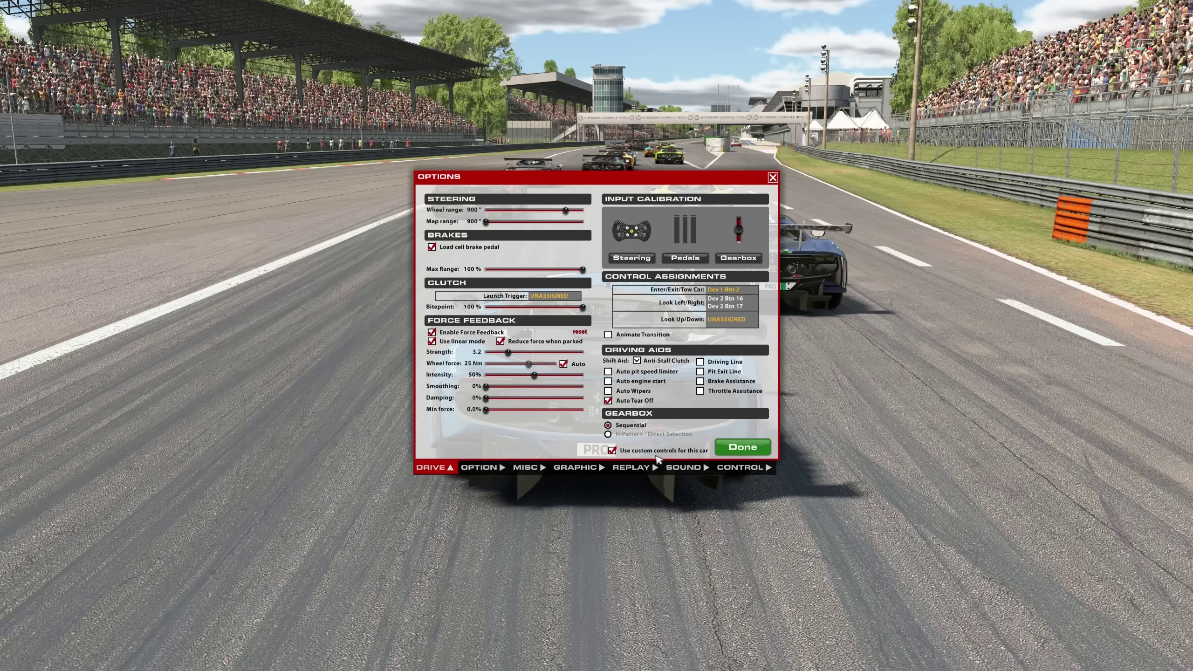
click(632, 468)
click(611, 316)
click(607, 327)
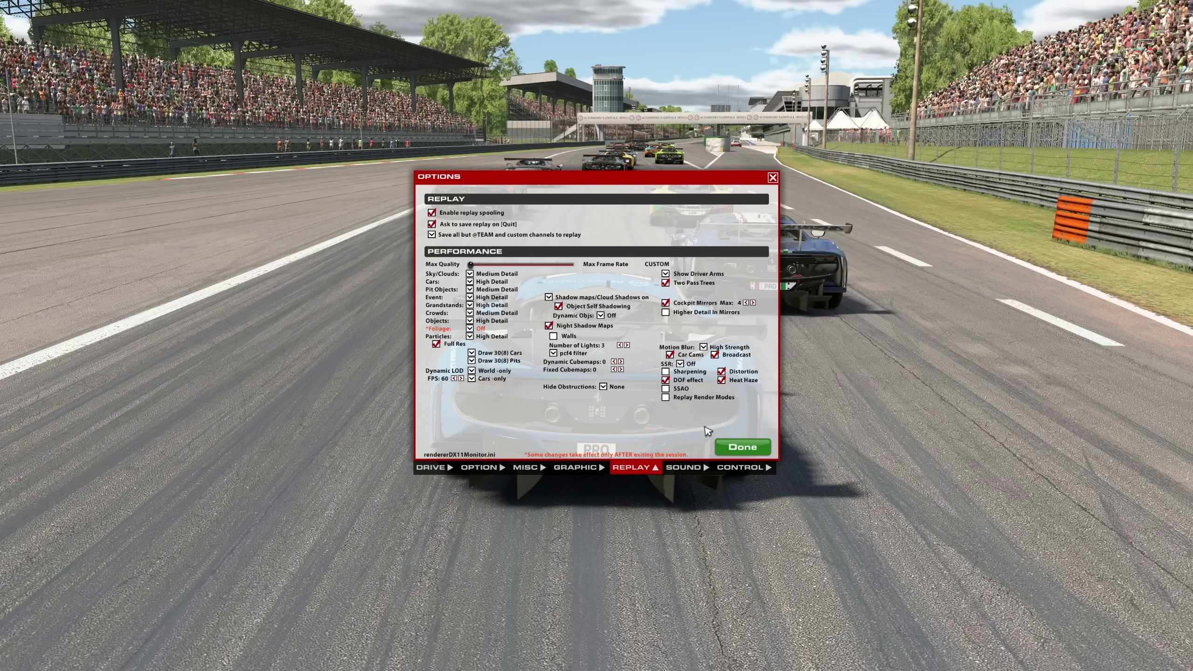
click(724, 446)
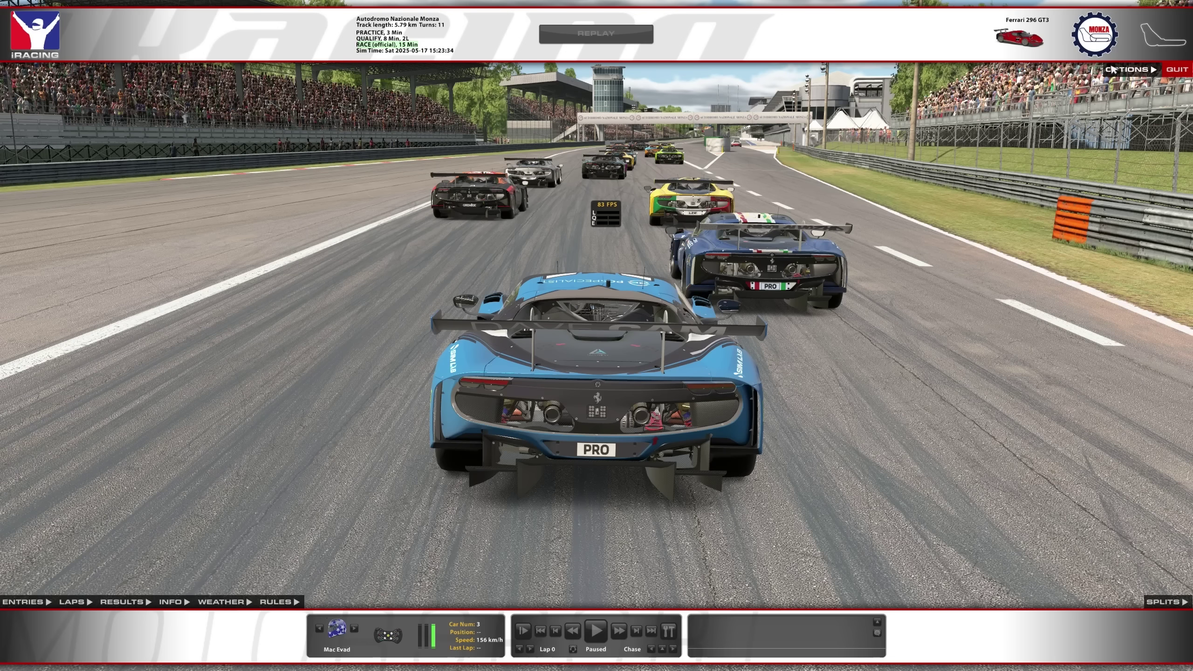
Step: Set the Dynamic Objs shadows back to In Main View, apply the change, and return the replay camera to Cockpit
click(1128, 69)
click(632, 467)
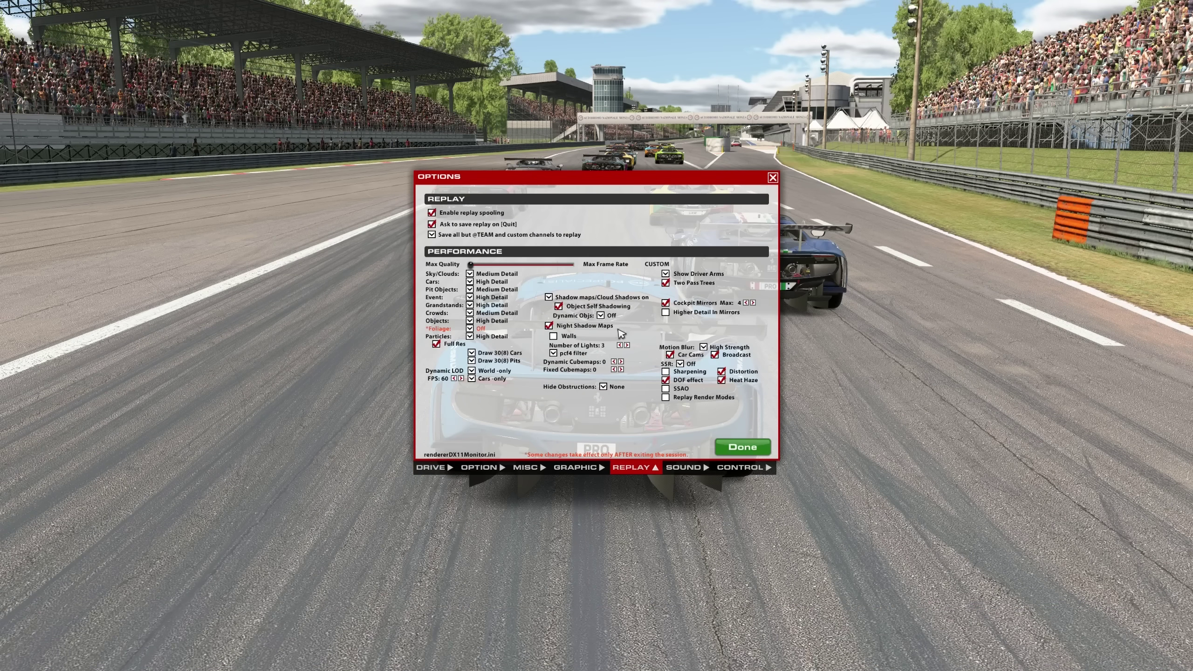
click(611, 316)
click(597, 333)
click(742, 447)
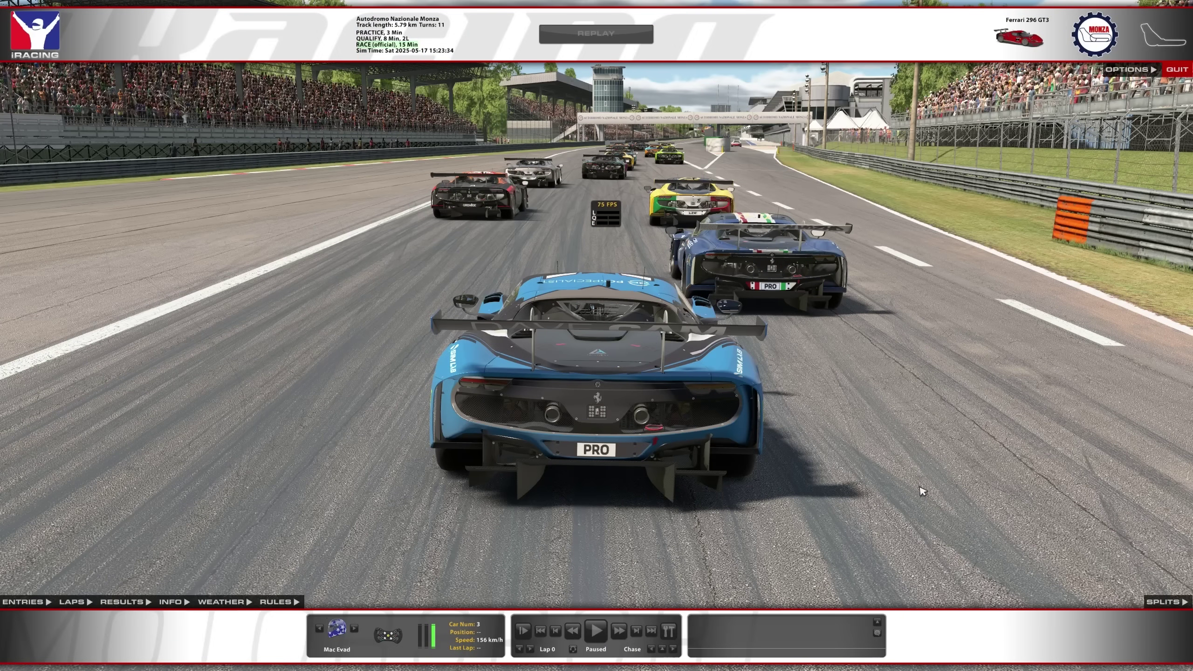
click(652, 650)
click(662, 649)
click(658, 527)
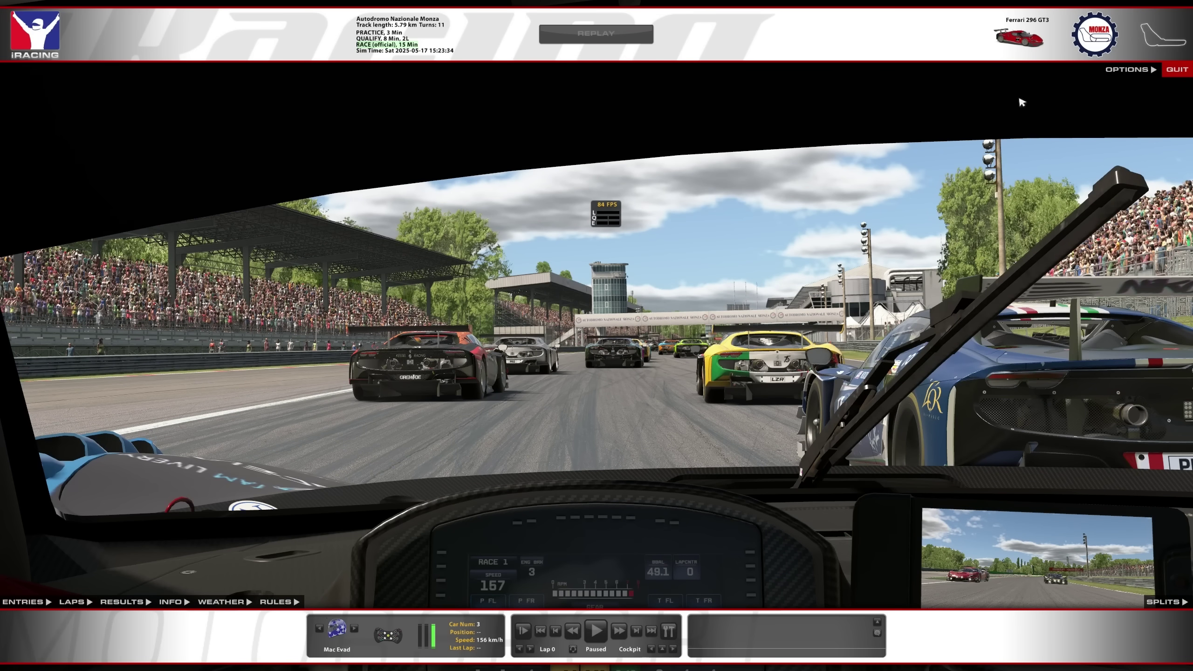
Step: Disable Cockpit Mirrors in the replay graphics settings and apply the change
click(1130, 70)
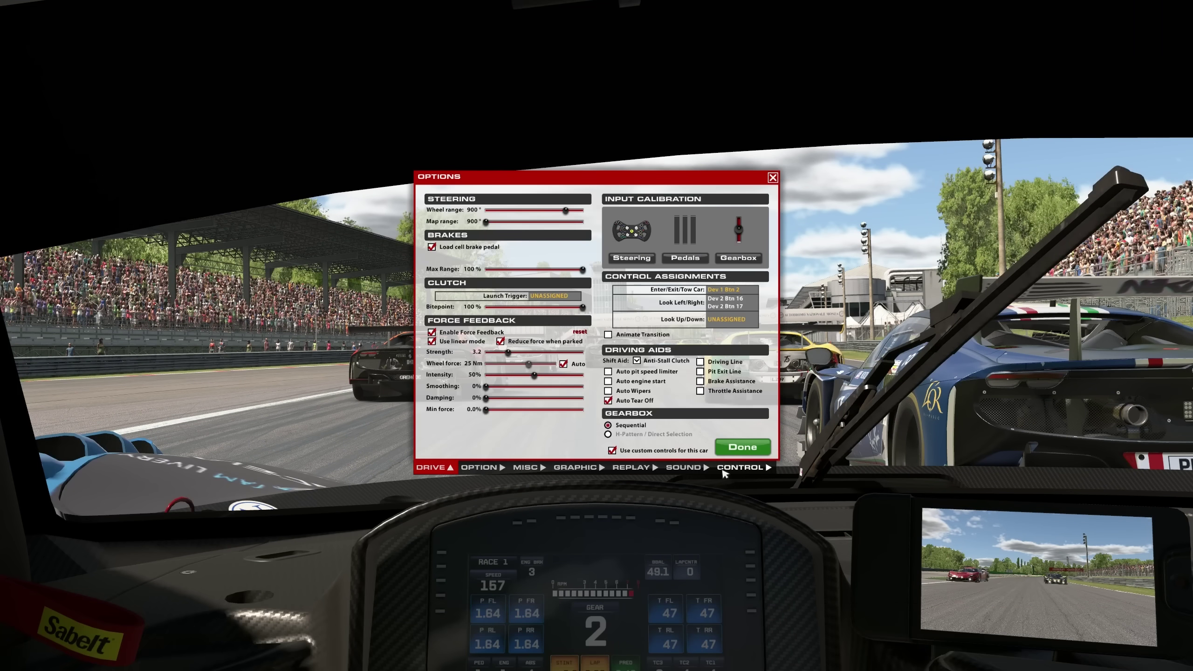
click(634, 467)
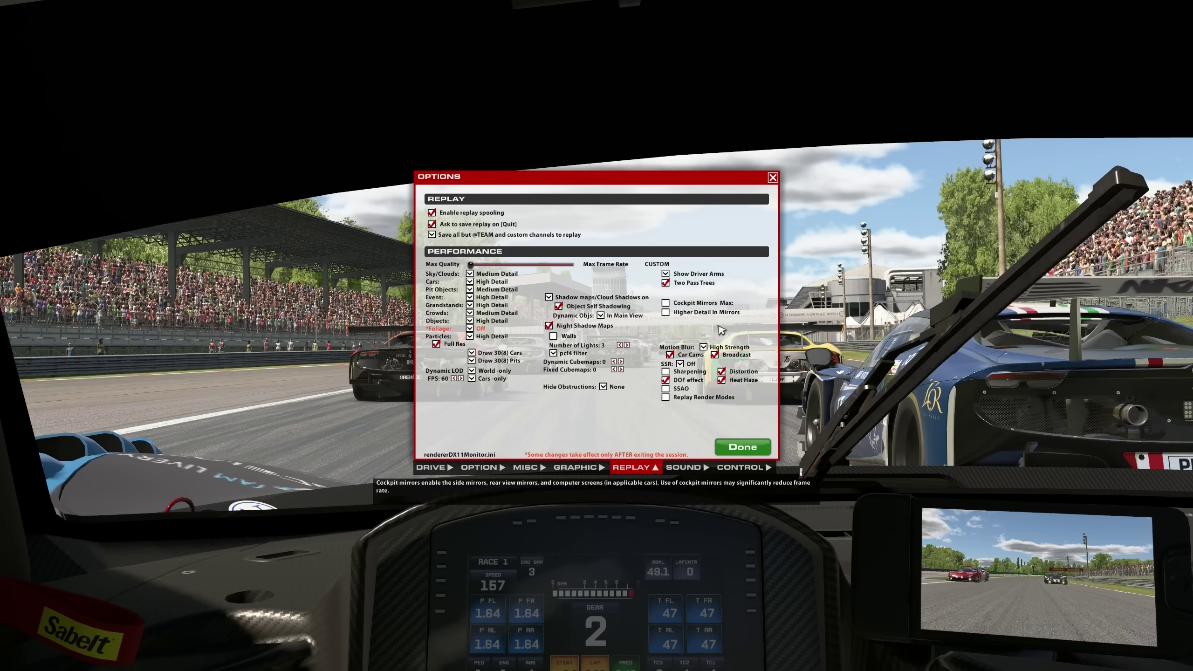
click(761, 452)
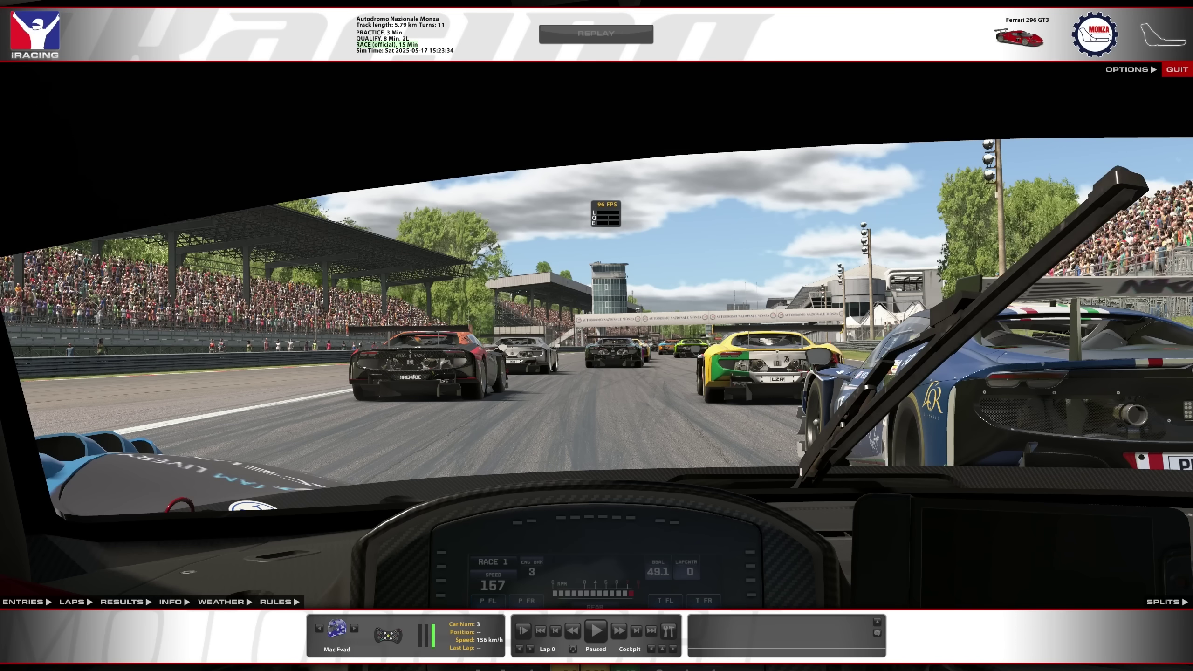
Step: Turn off Shadow maps/Cloud Shadows in the replay graphics settings and apply the change
click(1128, 69)
click(631, 467)
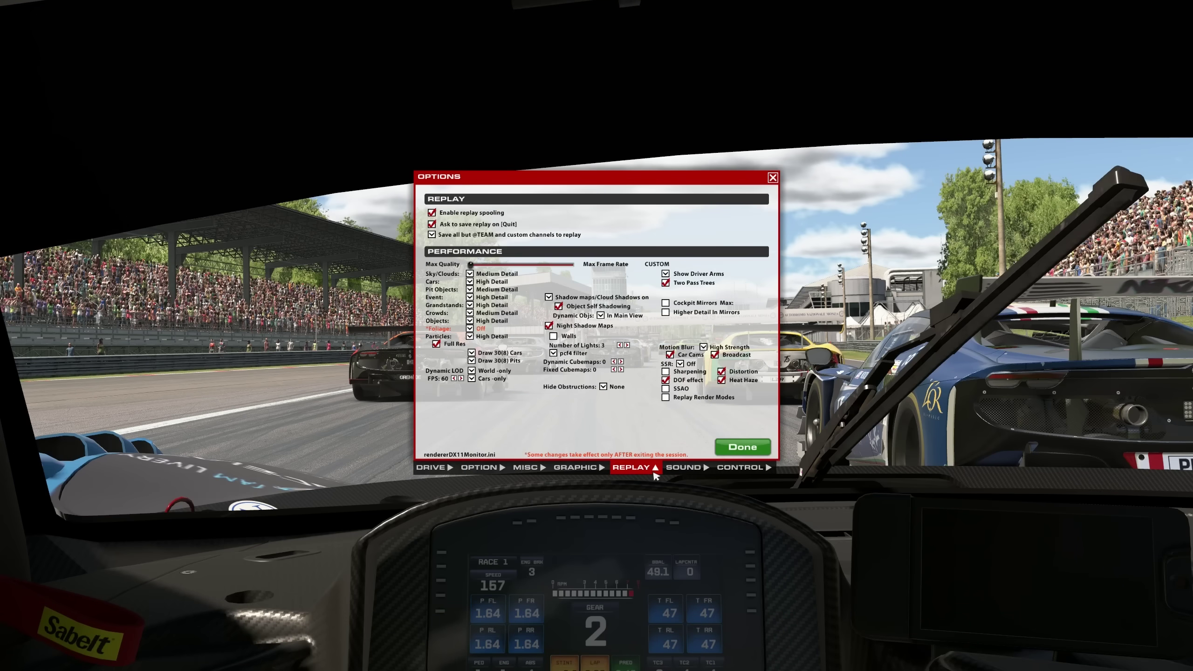
click(566, 298)
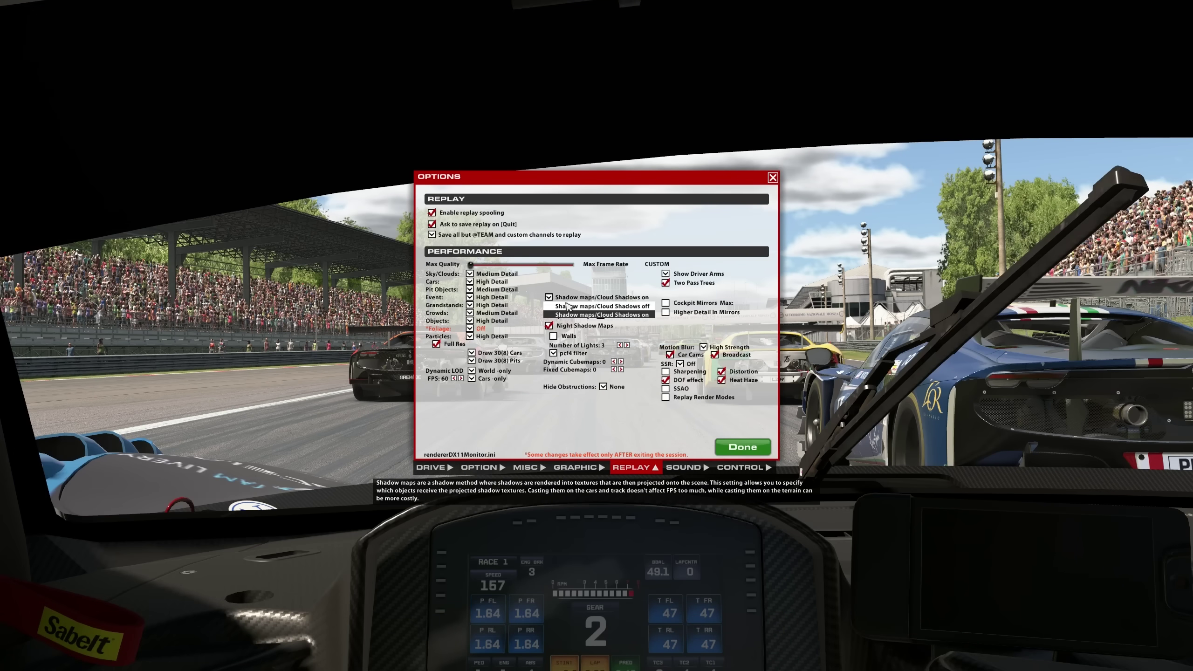
click(737, 444)
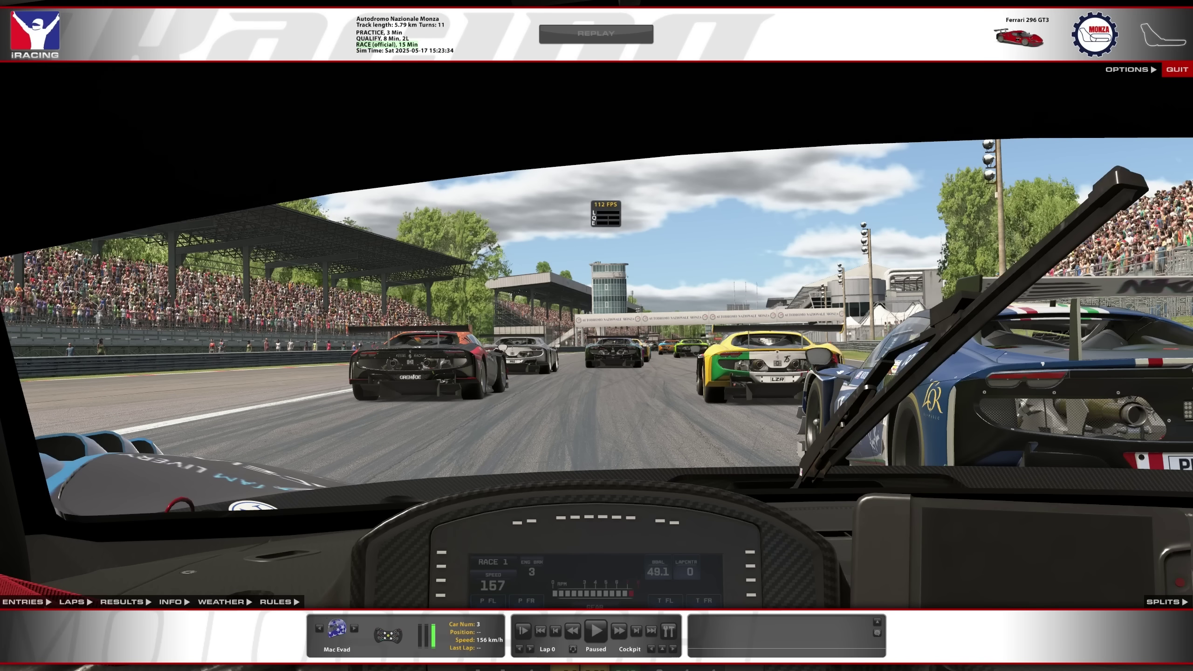
Step: Turn Shadow maps/Cloud Shadows and Cockpit Mirrors back on in the replay graphics settings and apply the change
click(1132, 70)
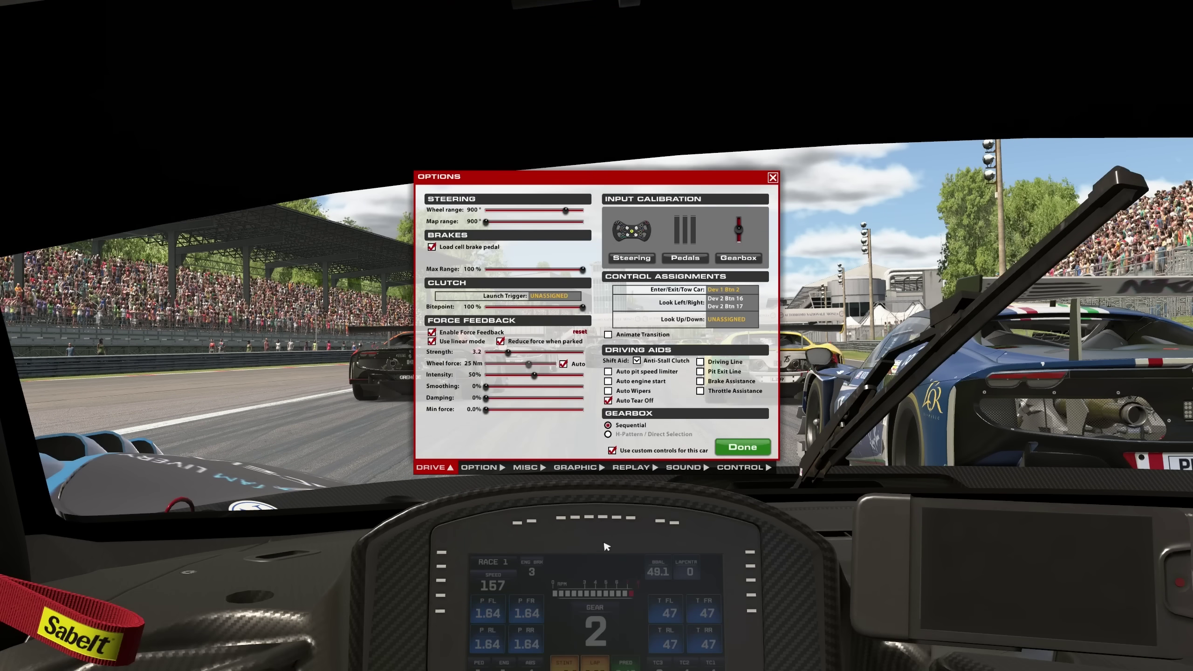
click(636, 467)
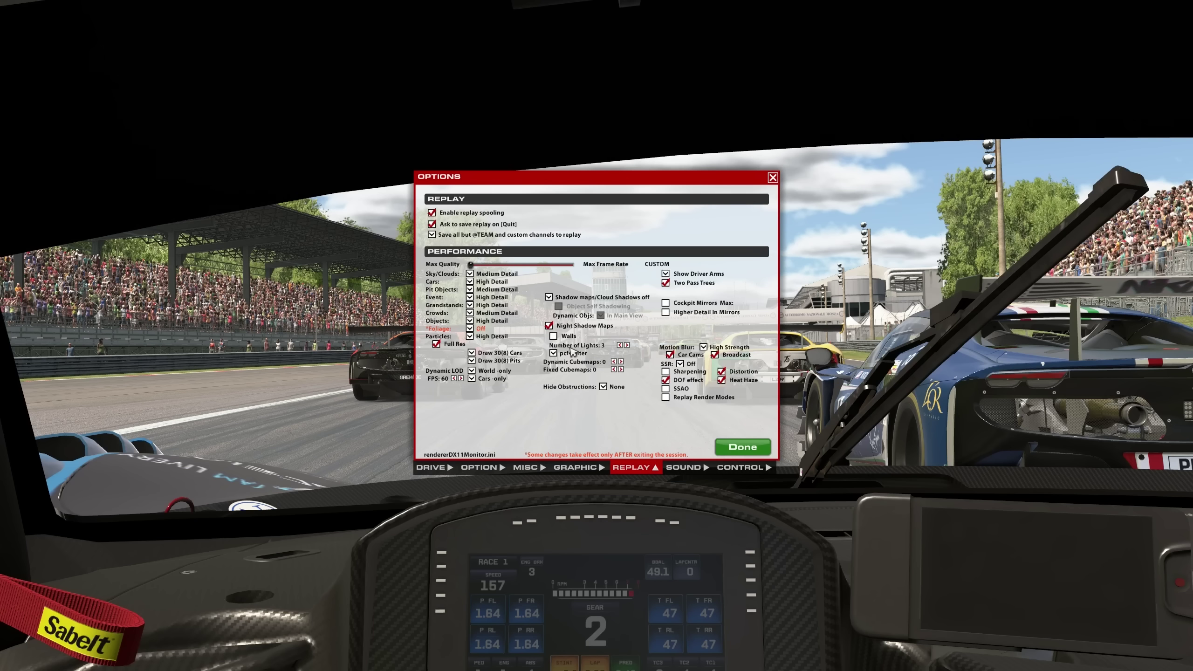
click(548, 297)
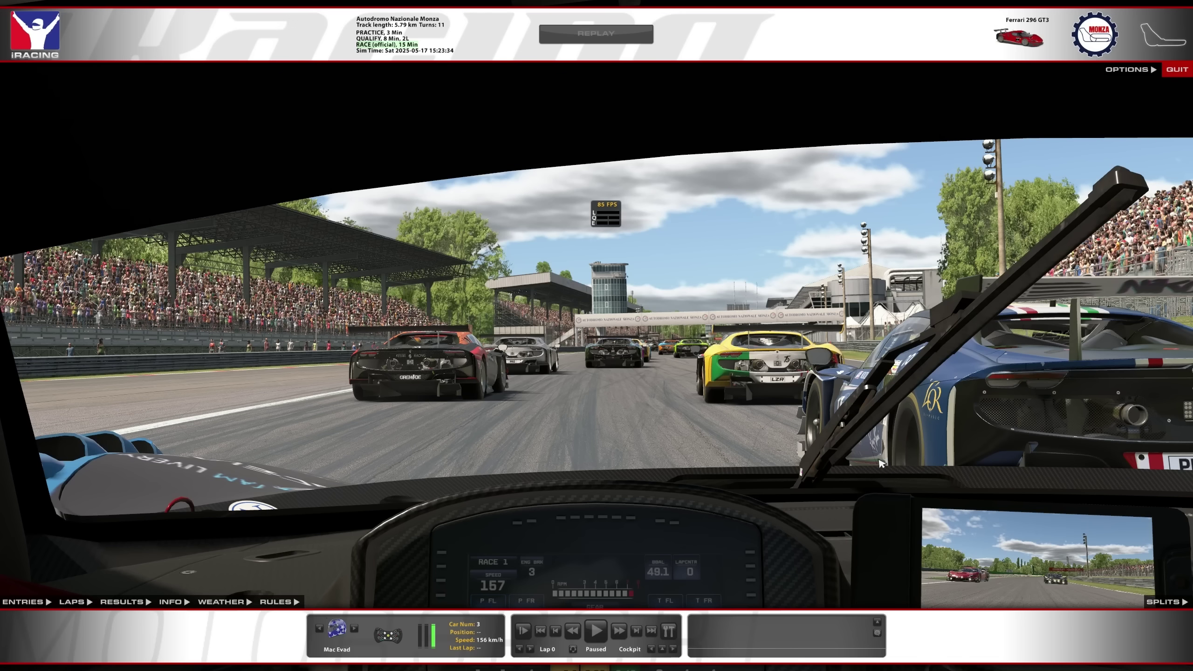
click(728, 444)
Step: Set Motion Blur to Off in the replay graphics settings and apply the change
click(1131, 73)
click(629, 468)
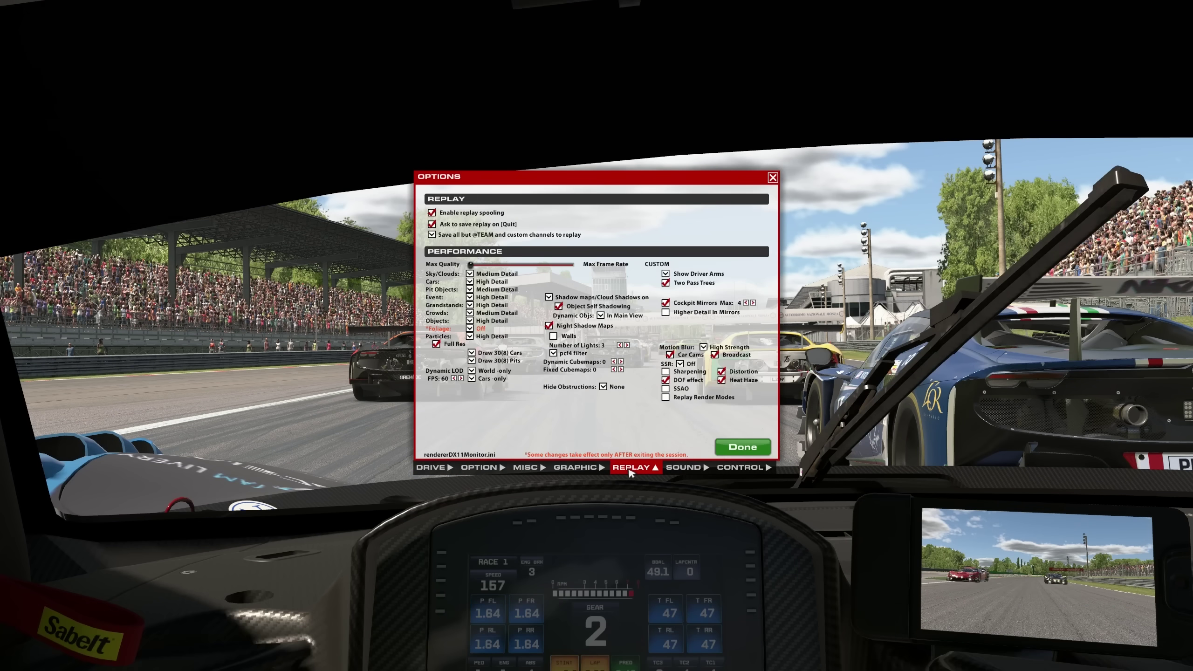
click(711, 348)
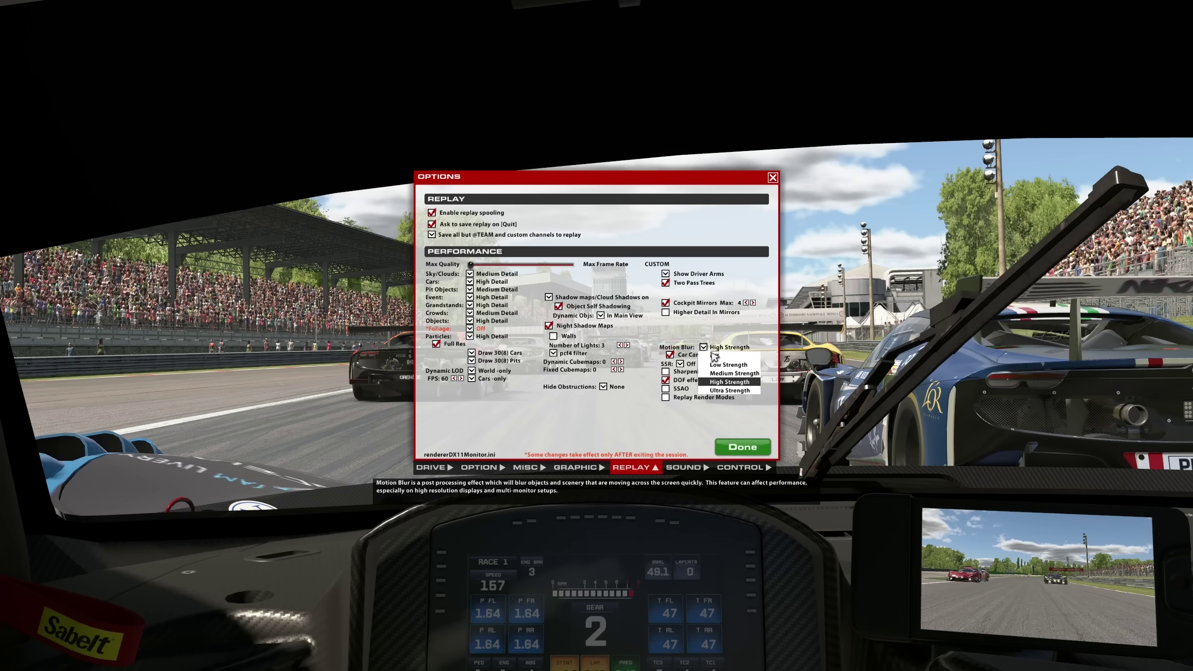
click(714, 357)
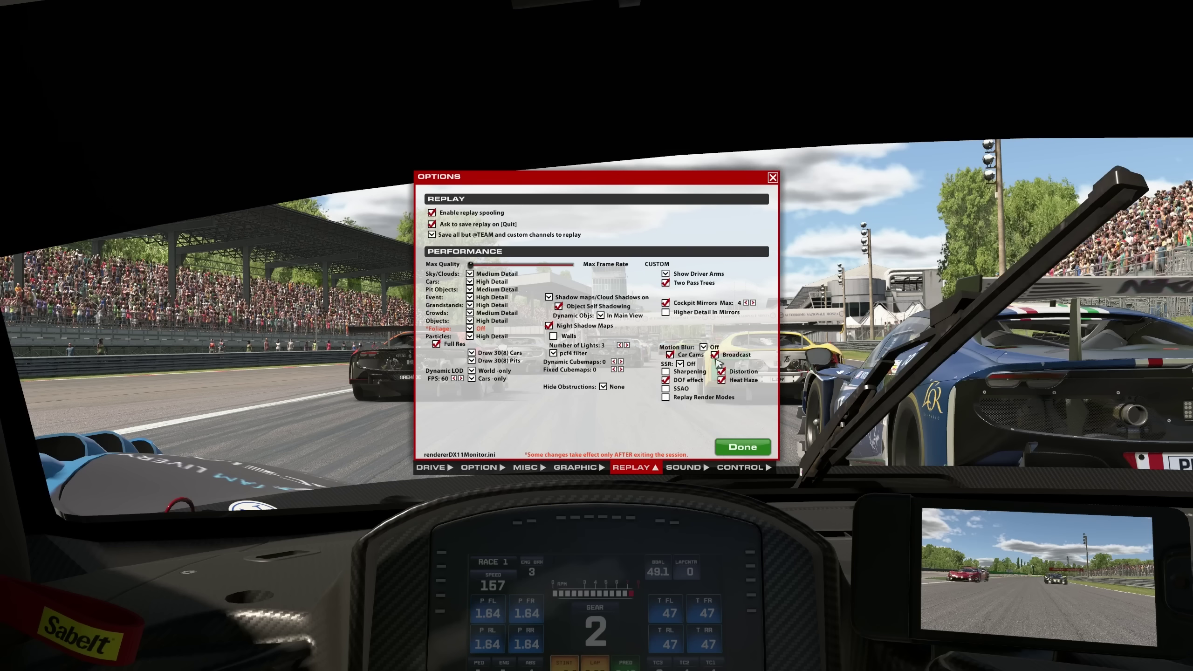
click(735, 445)
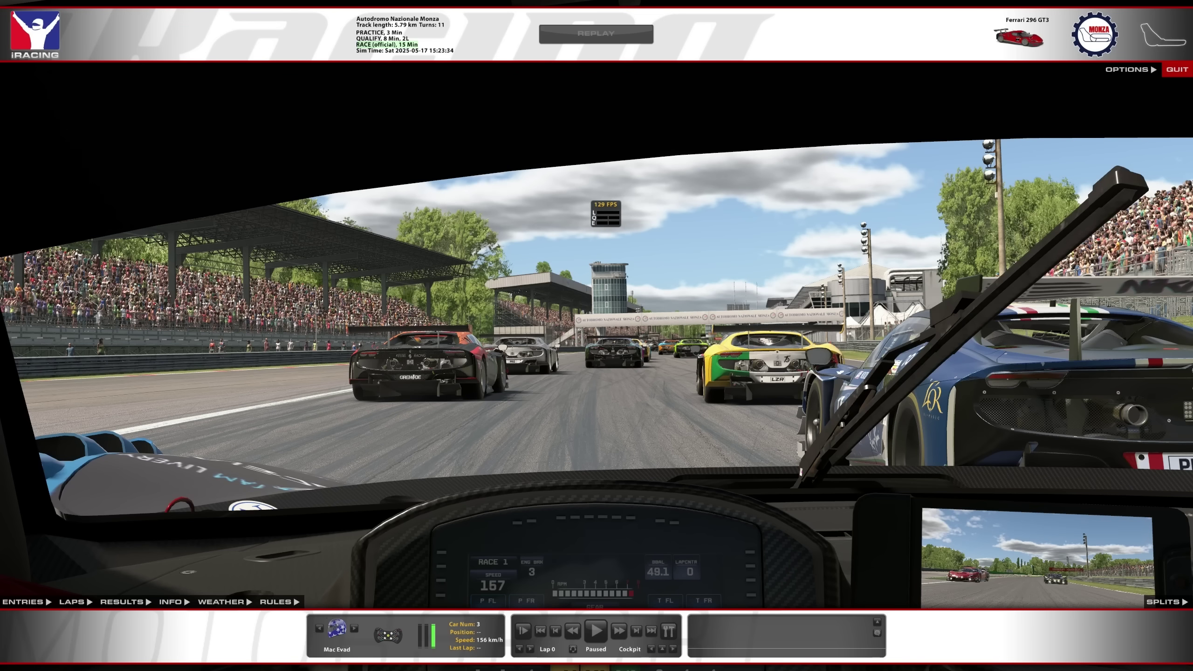
Step: Set the Dynamic Objs shadows to Off in the replay graphics settings and apply the change
click(1129, 69)
click(637, 473)
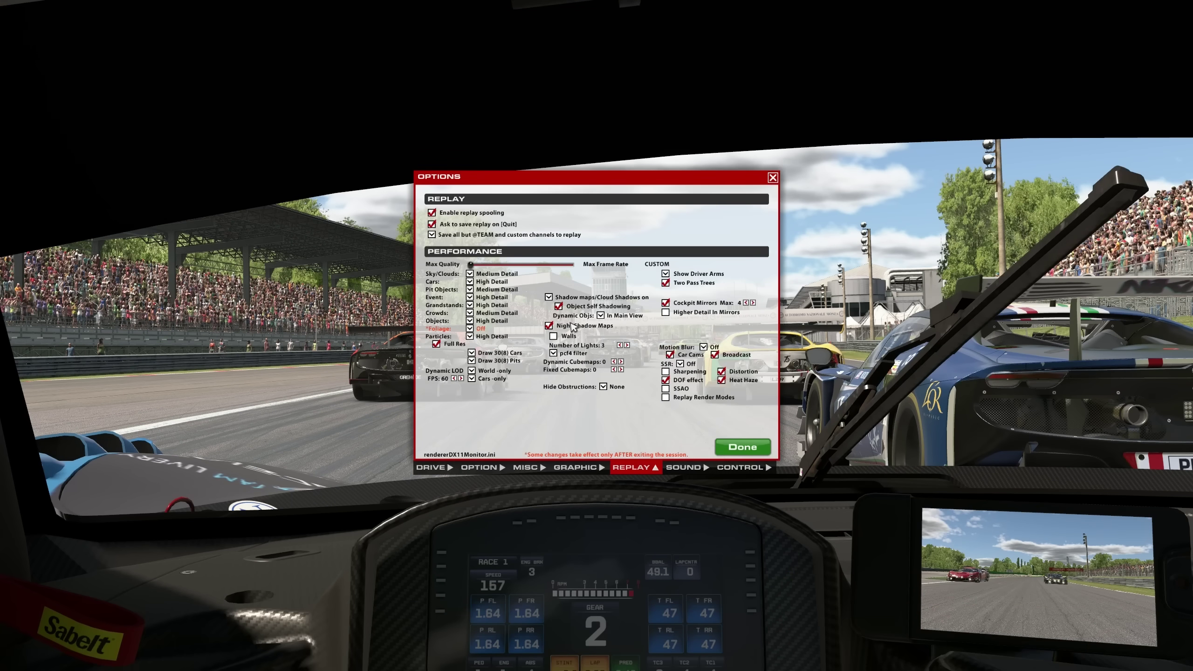
click(601, 316)
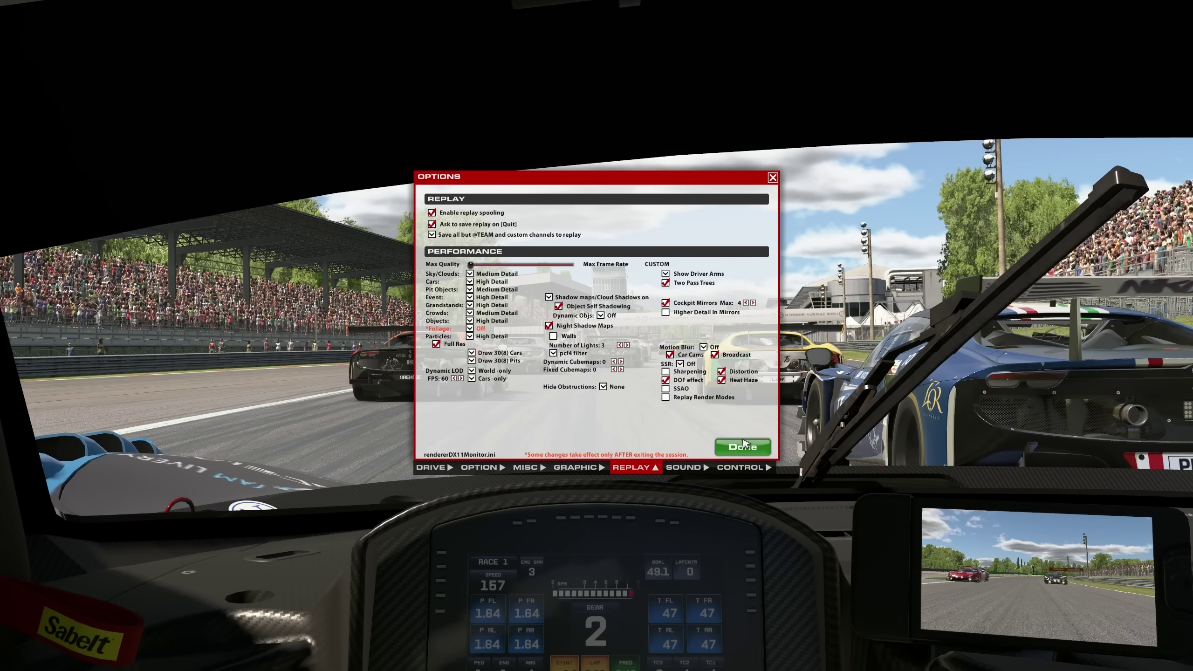
click(744, 445)
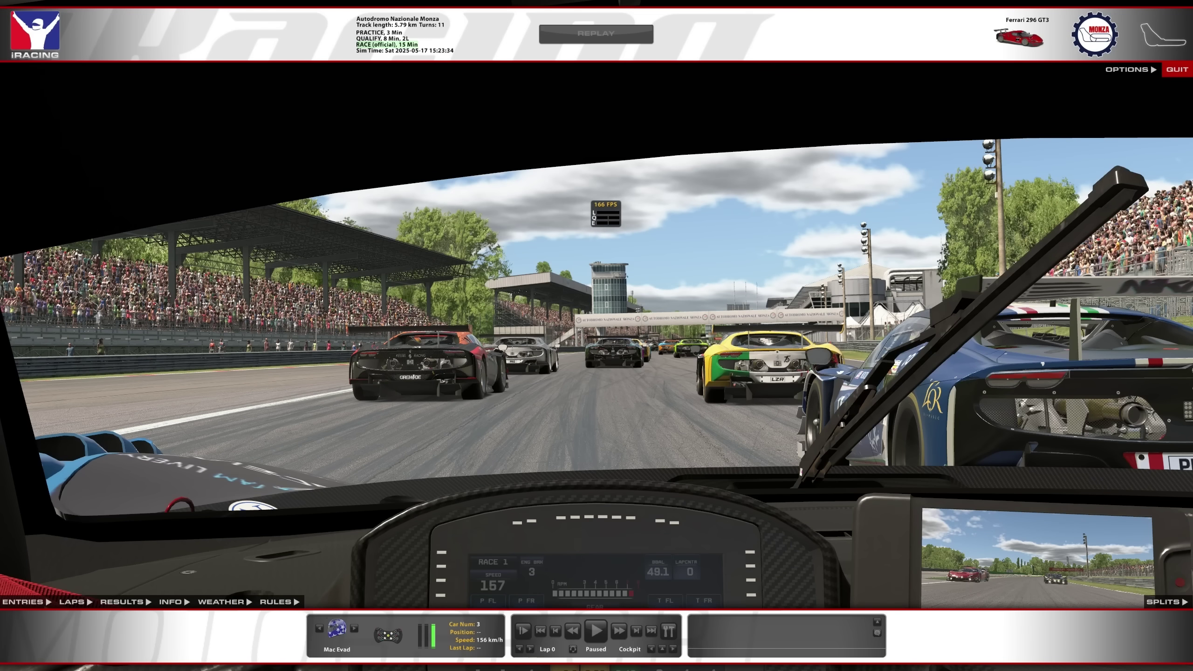